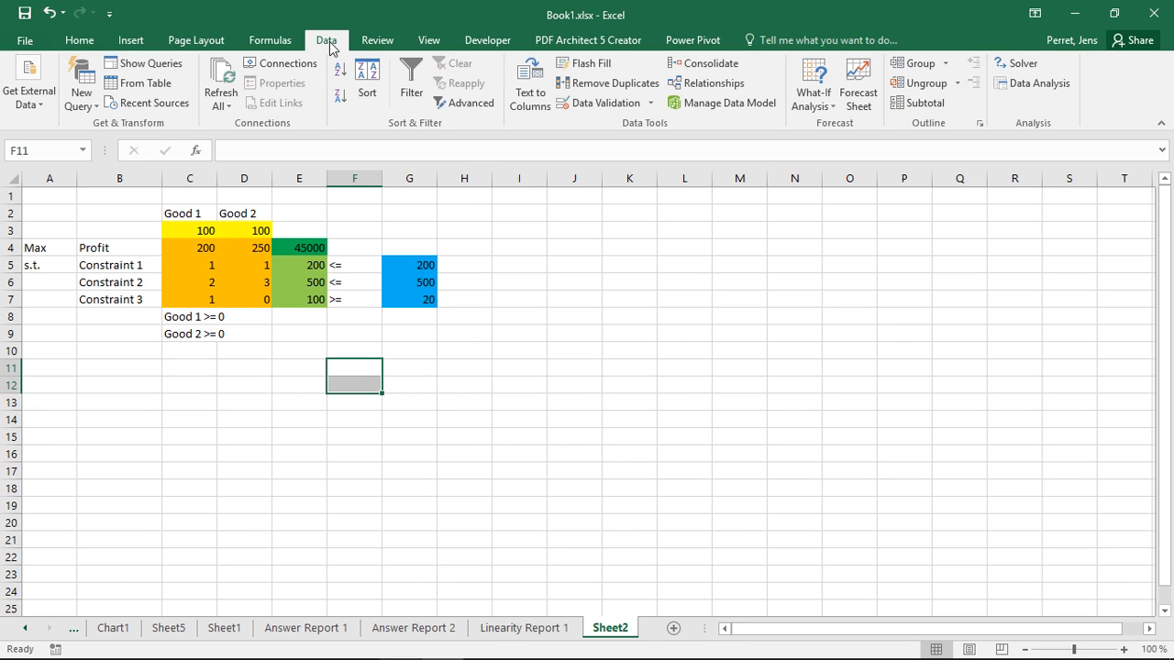
Step: Create a scenario named "Normal Situation" with changing cells G5:G7, storing the values 200, 500 and 20
click(808, 107)
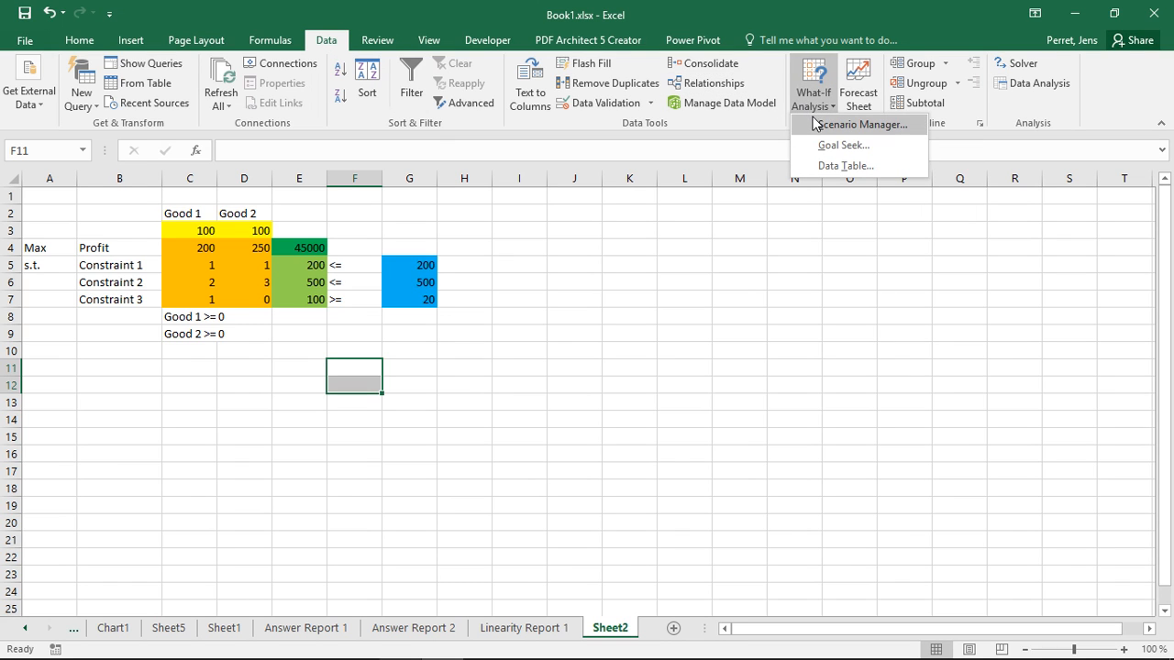
click(826, 127)
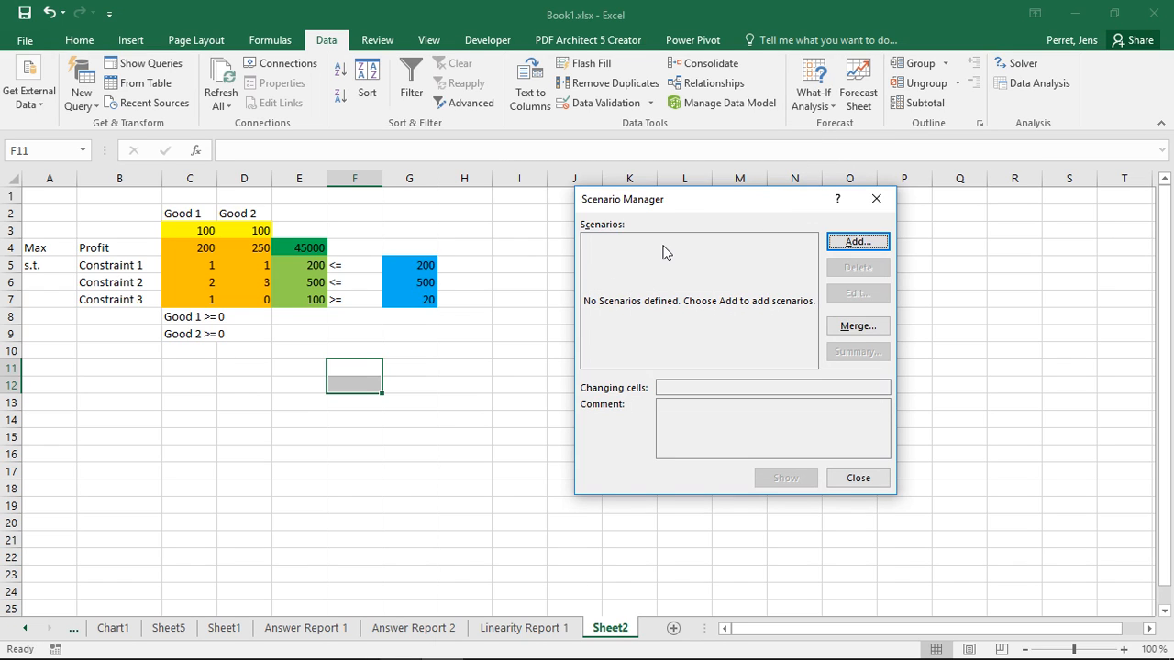
click(852, 241)
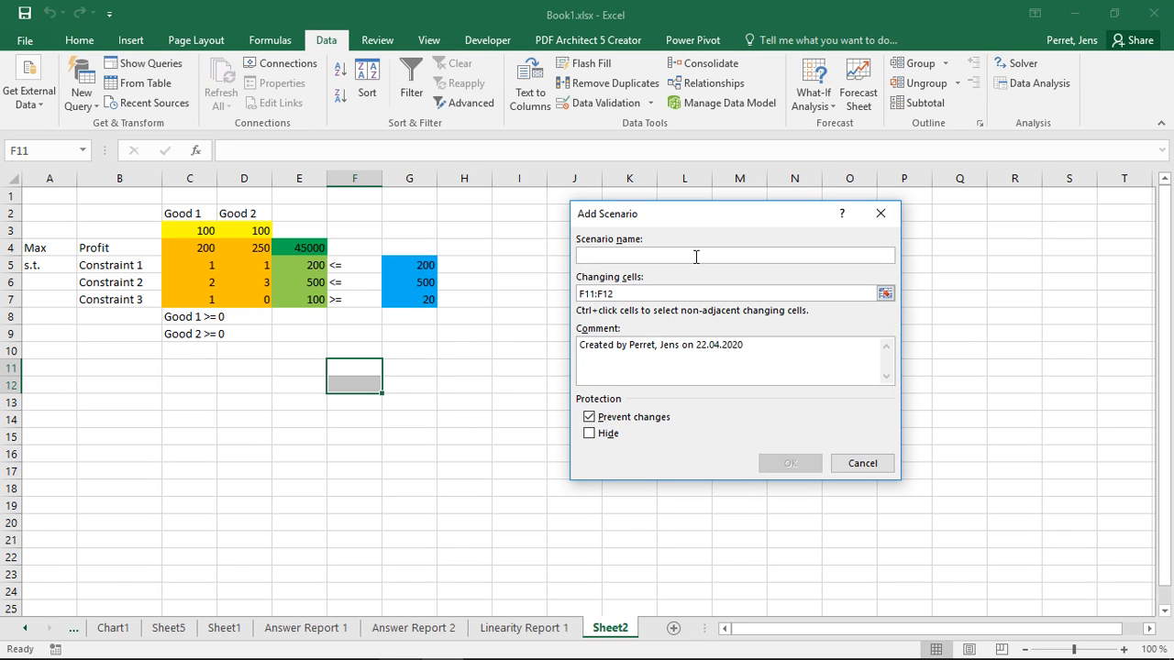
text(Normal Situation)
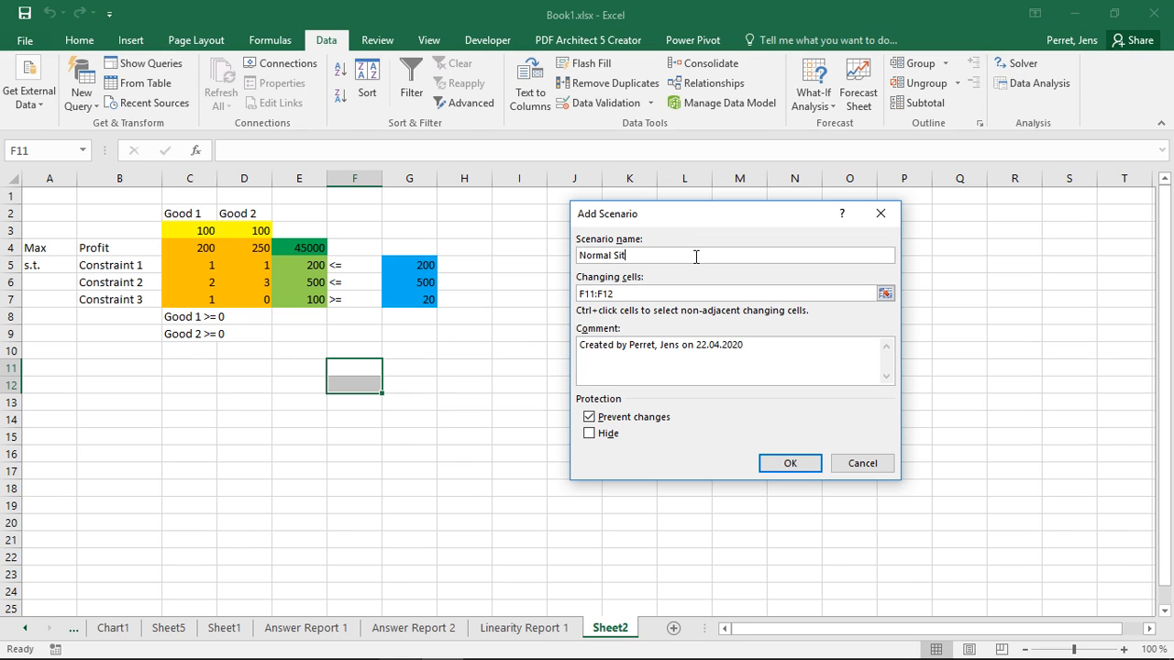
click(647, 293)
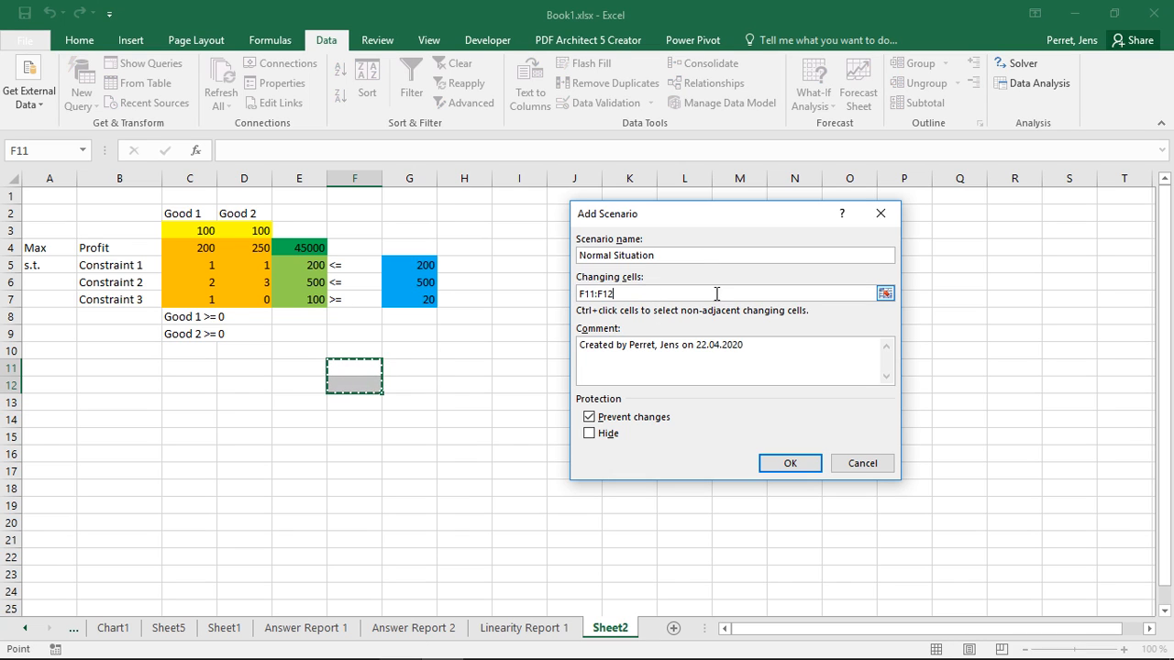
click(885, 294)
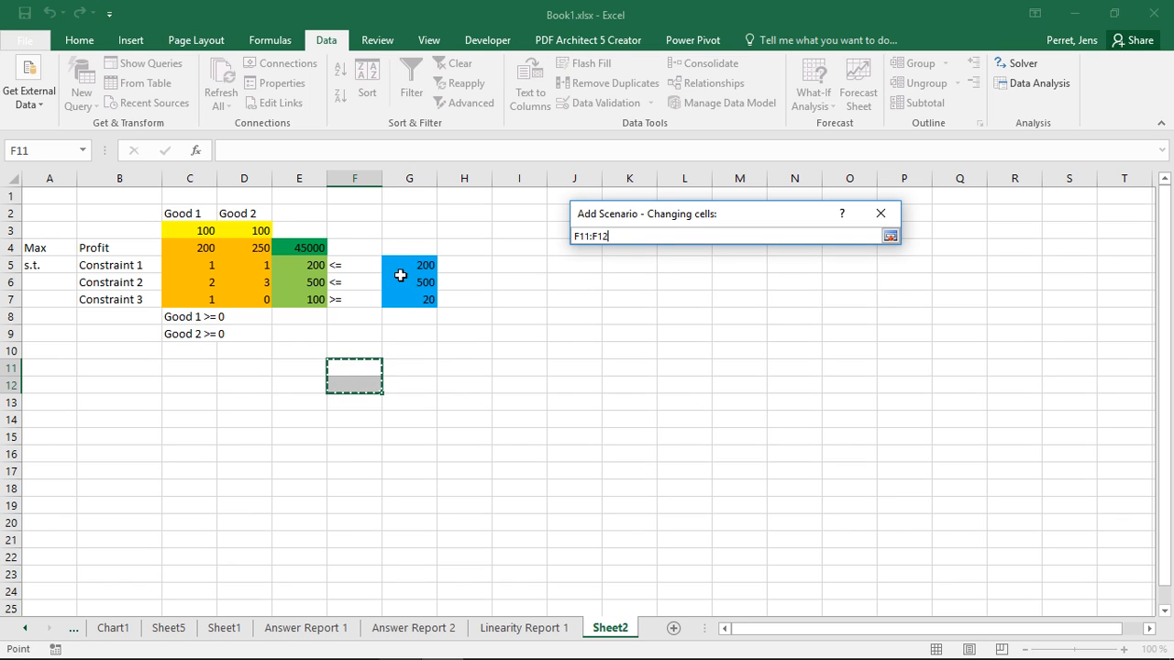
drag(394, 265, 396, 299)
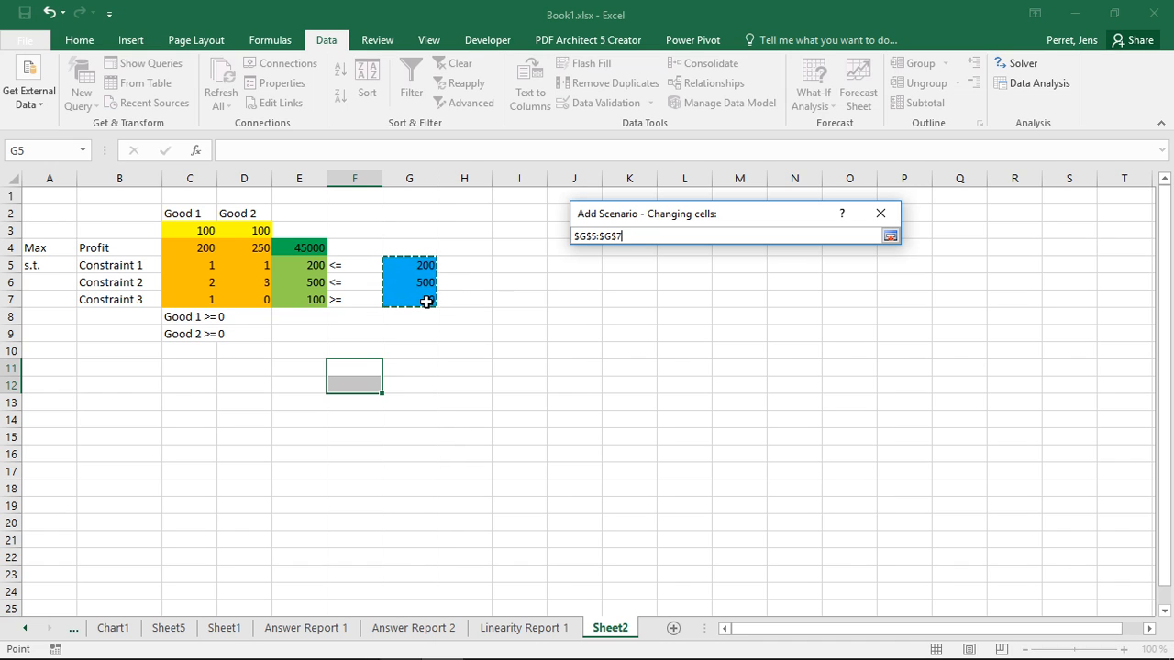
click(889, 236)
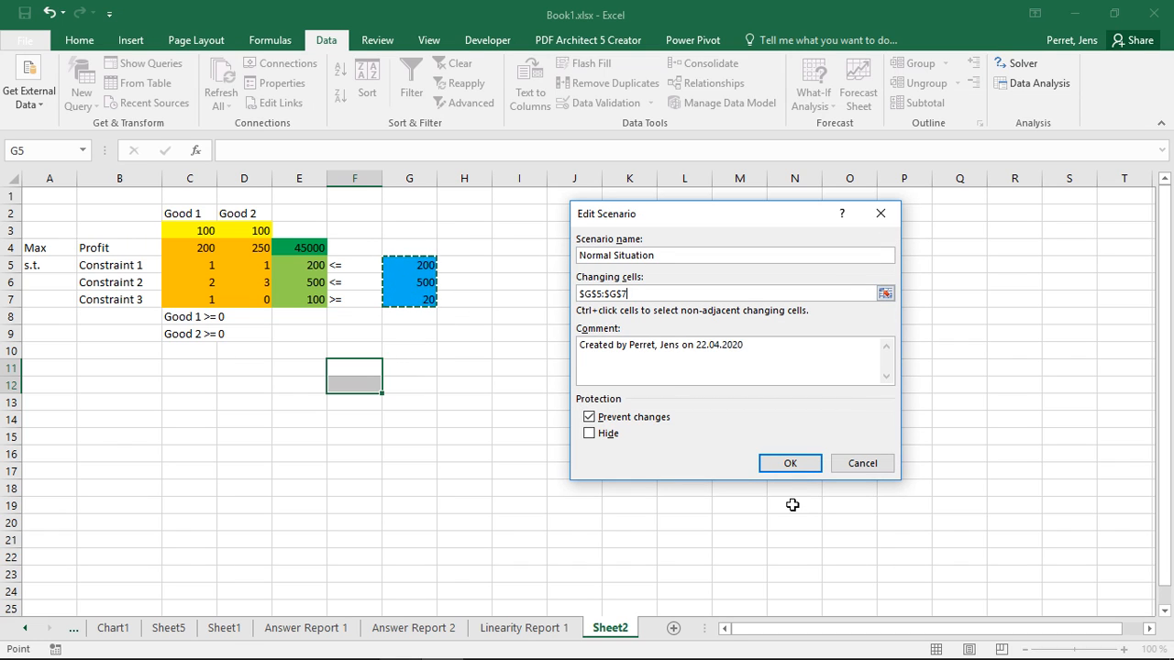
click(790, 464)
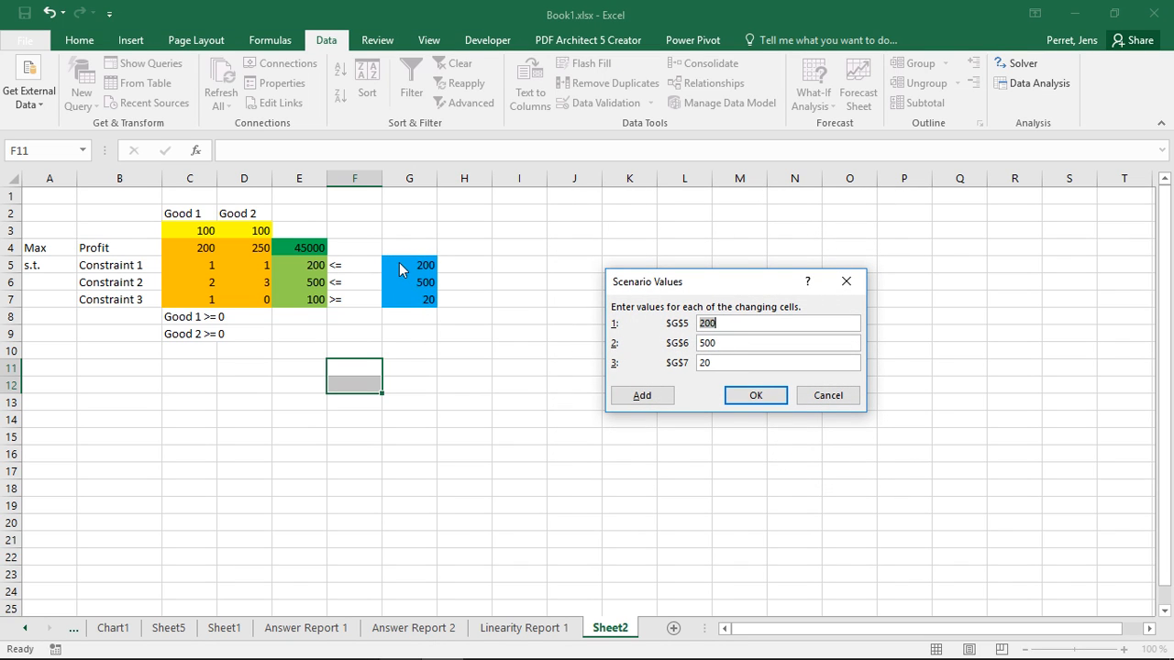
click(739, 399)
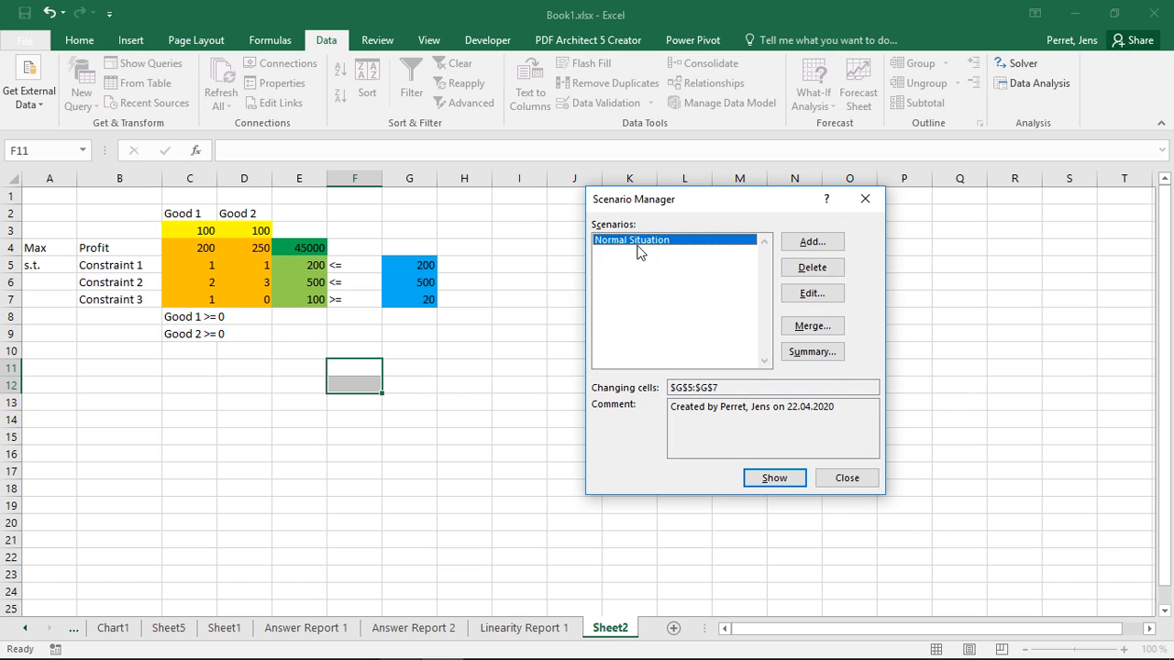
Step: Add a scenario named "Bad Situation" for G5:G7 with the values 150, 350 and 25, and continue to another new scenario
click(813, 241)
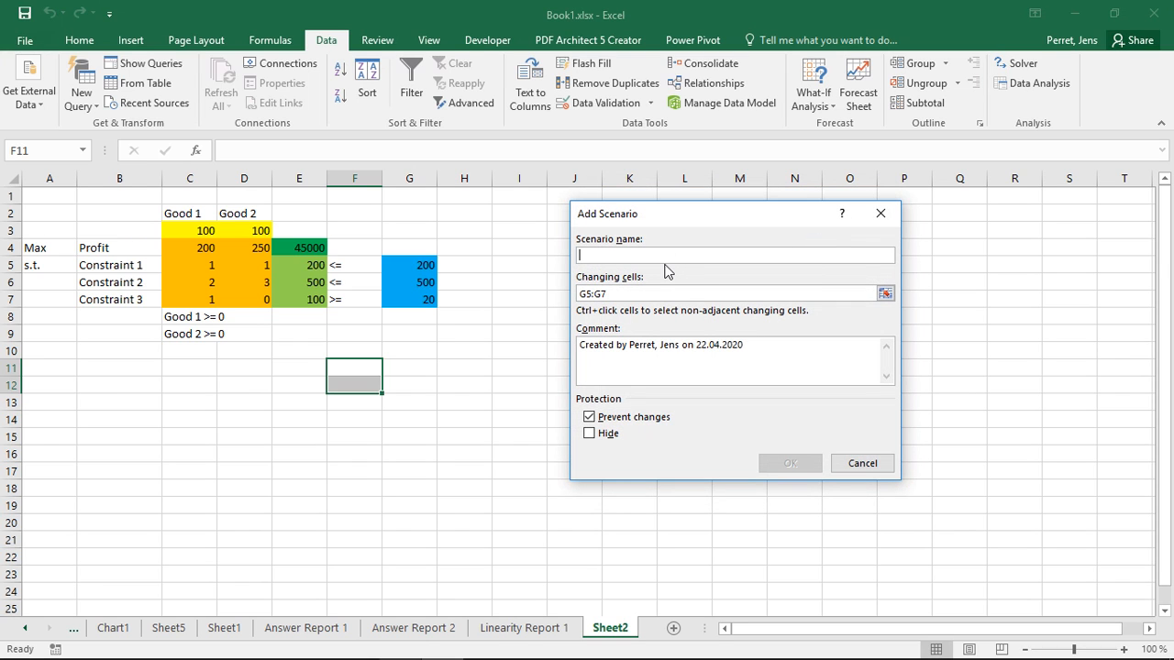
text(Bad Situation)
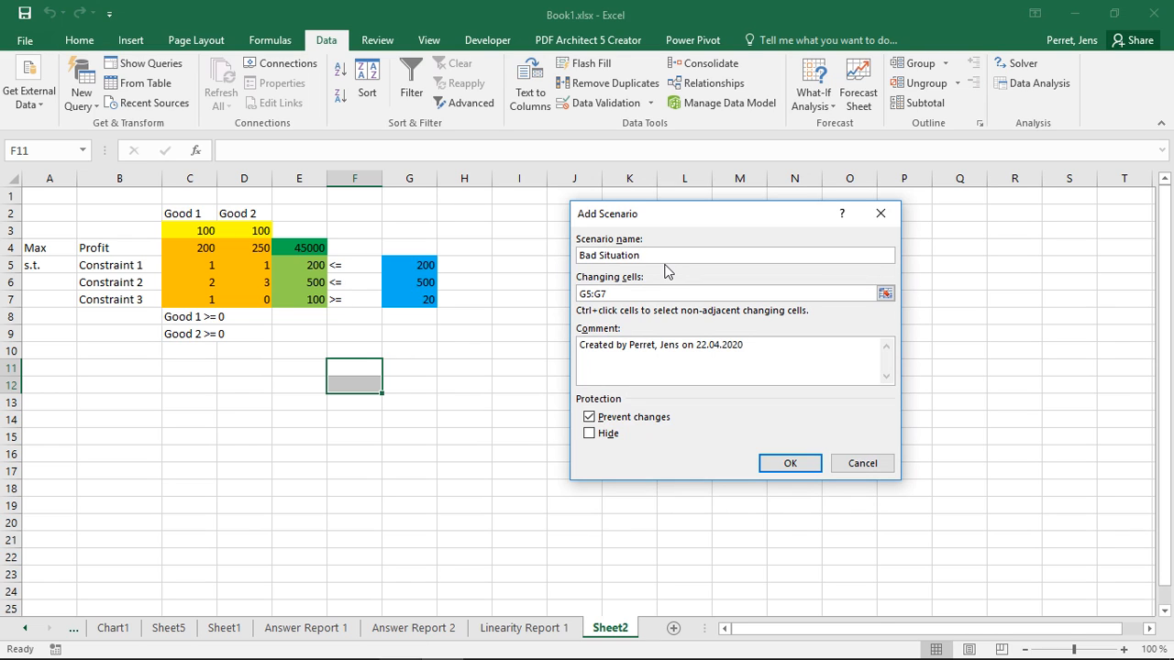
click(632, 292)
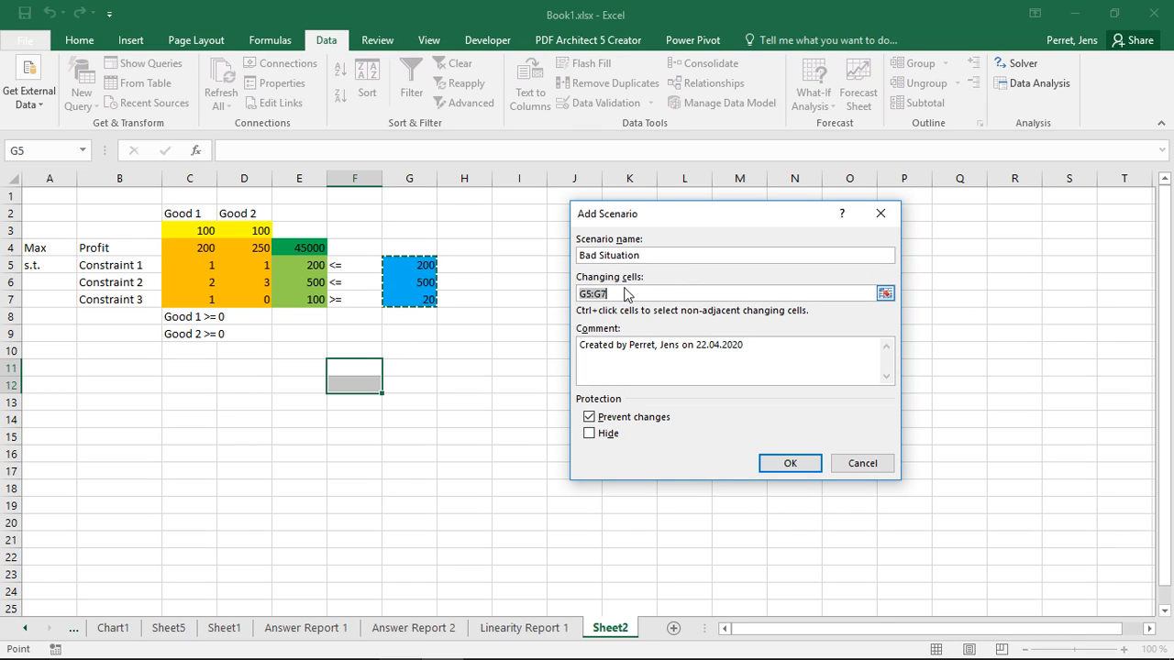
click(787, 464)
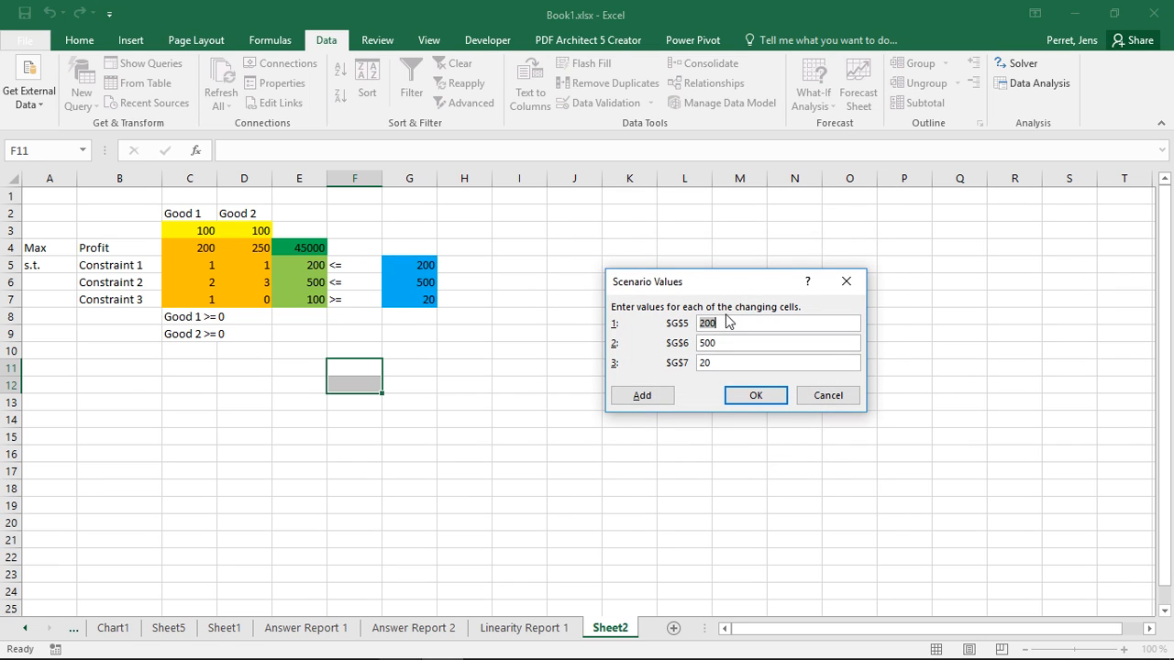
text(150)
key(Tab)
text(3)
key(Tab)
click(653, 398)
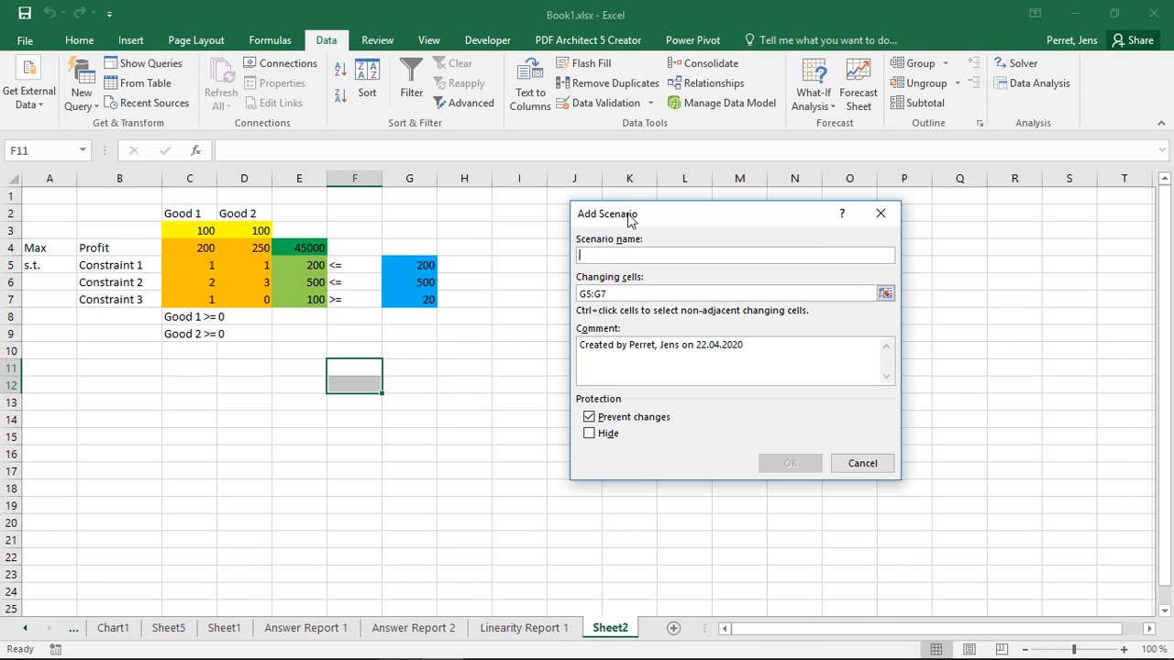
Step: Name the new scenario "Good Scenario" and set G5 to 350, G6 to 600 and G7 to 25
text(Good Scenario)
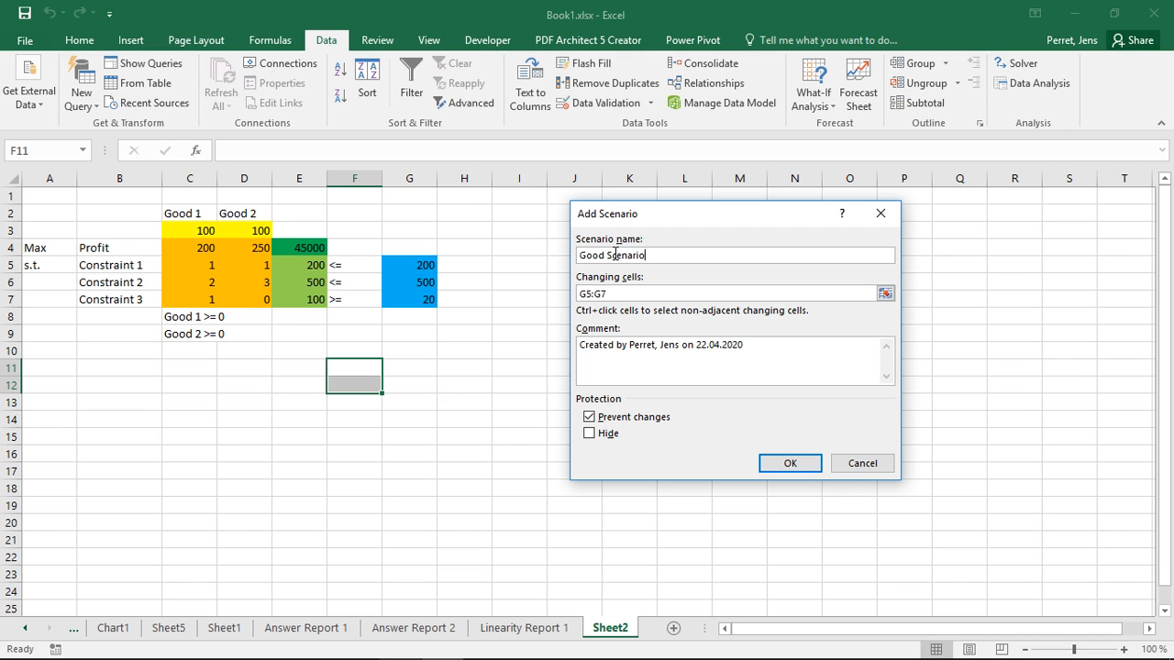
click(770, 462)
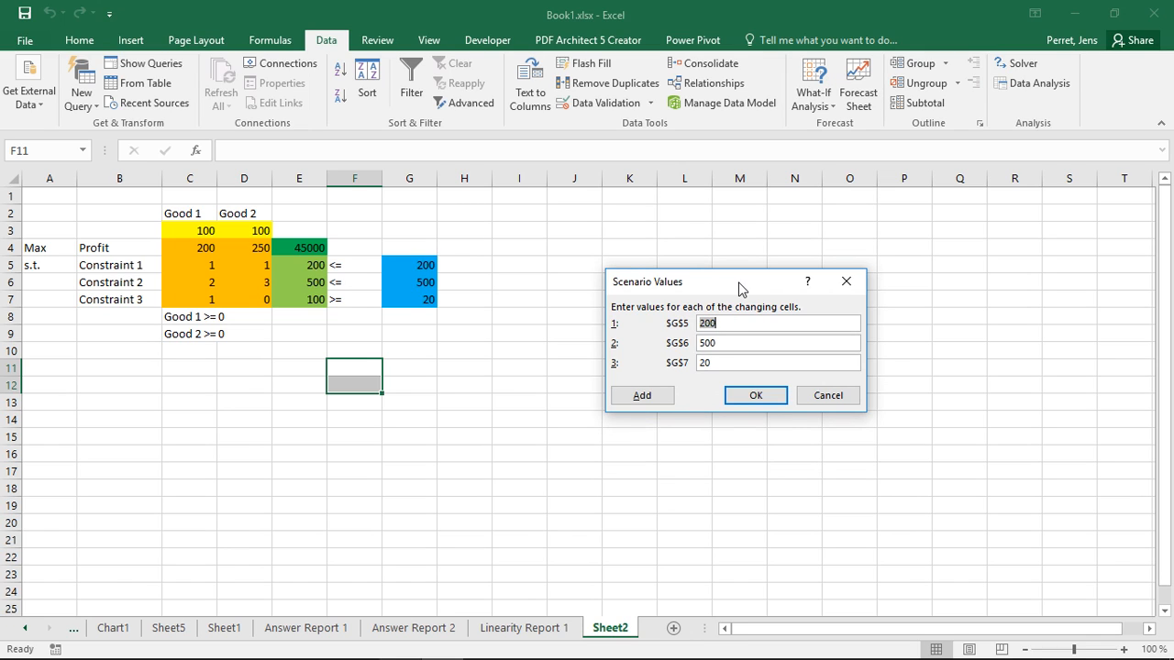
key(Tab)
text(6)
key(Tab)
text(25)
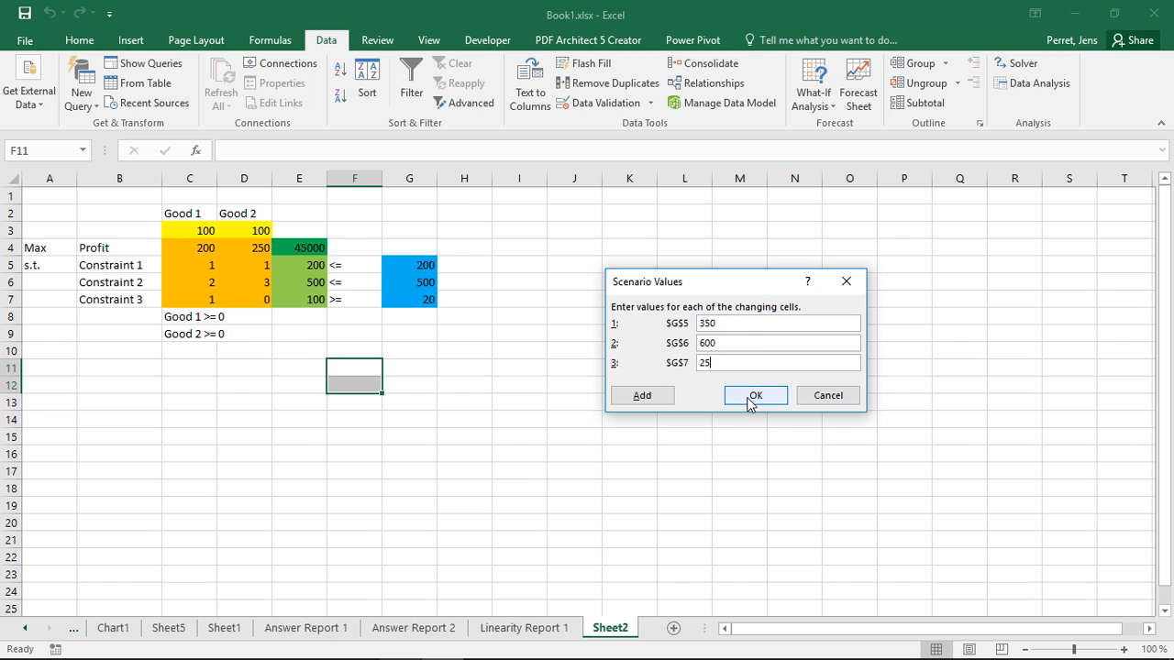
click(755, 395)
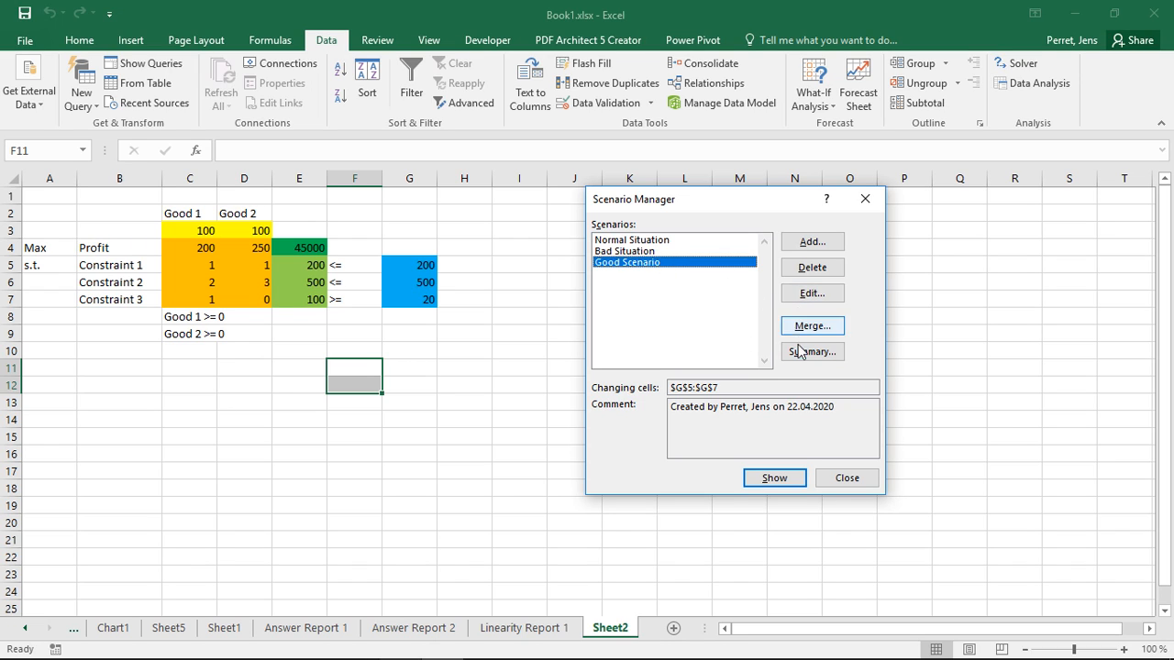
Step: Show the Good Scenario, Bad Situation and Normal Situation scenarios one after another in the sheet
click(775, 481)
key(Up)
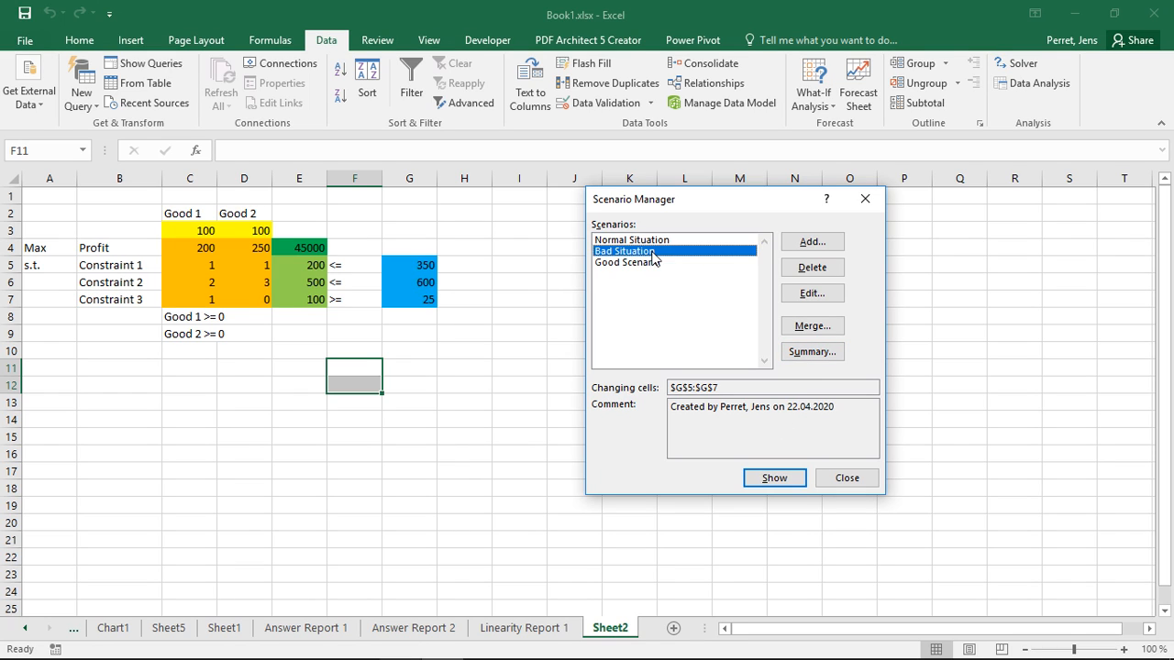
click(770, 477)
click(660, 239)
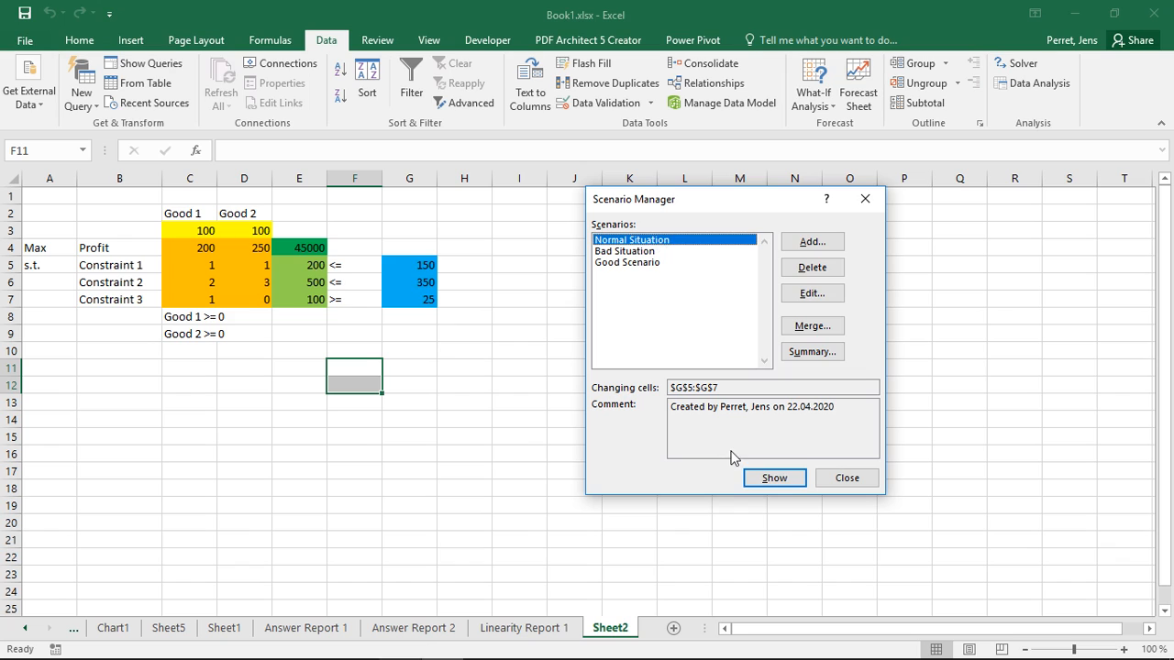
click(754, 477)
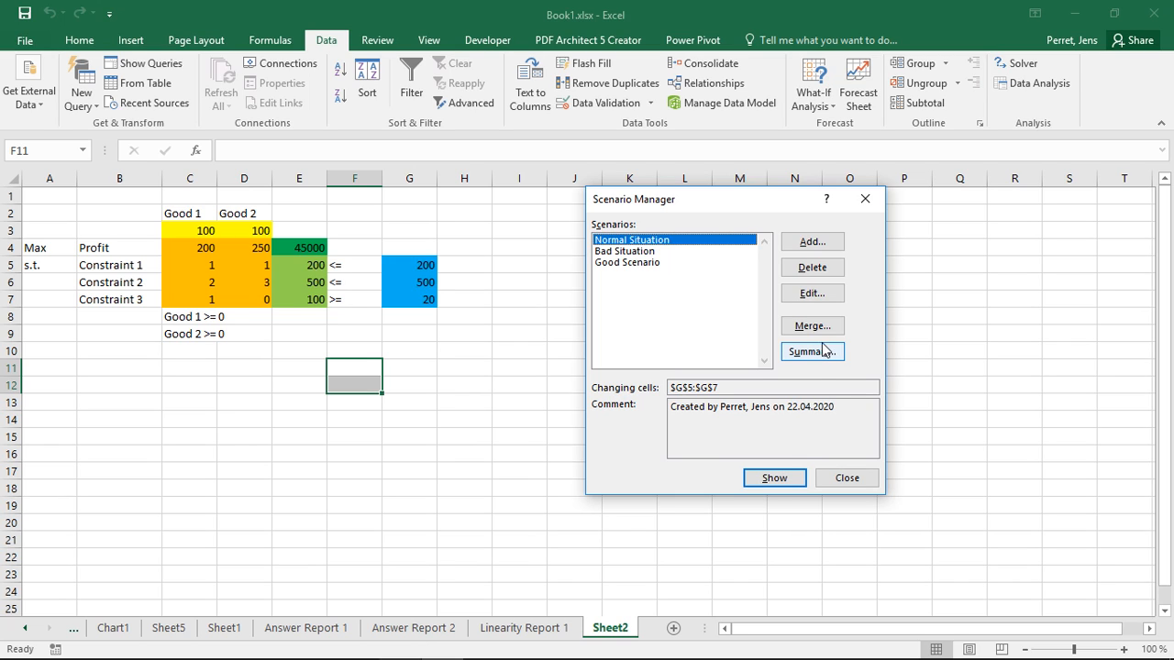
Step: Apply the Good Scenario values to the constraint limits and leave the Scenario Manager
click(652, 263)
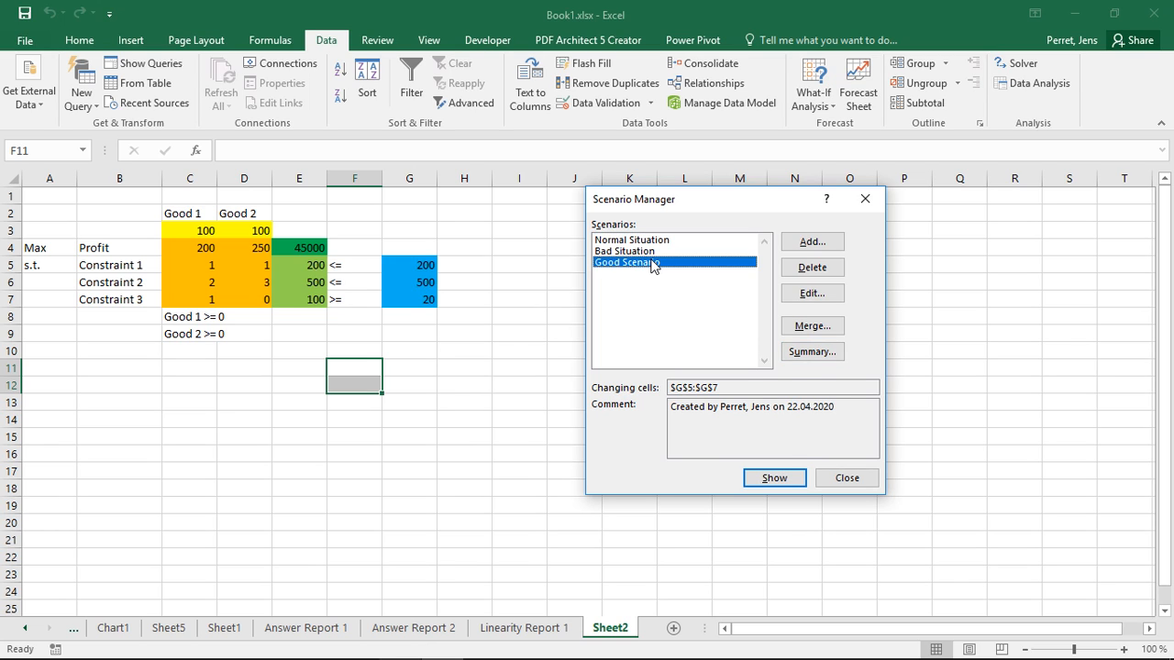
click(758, 487)
click(844, 478)
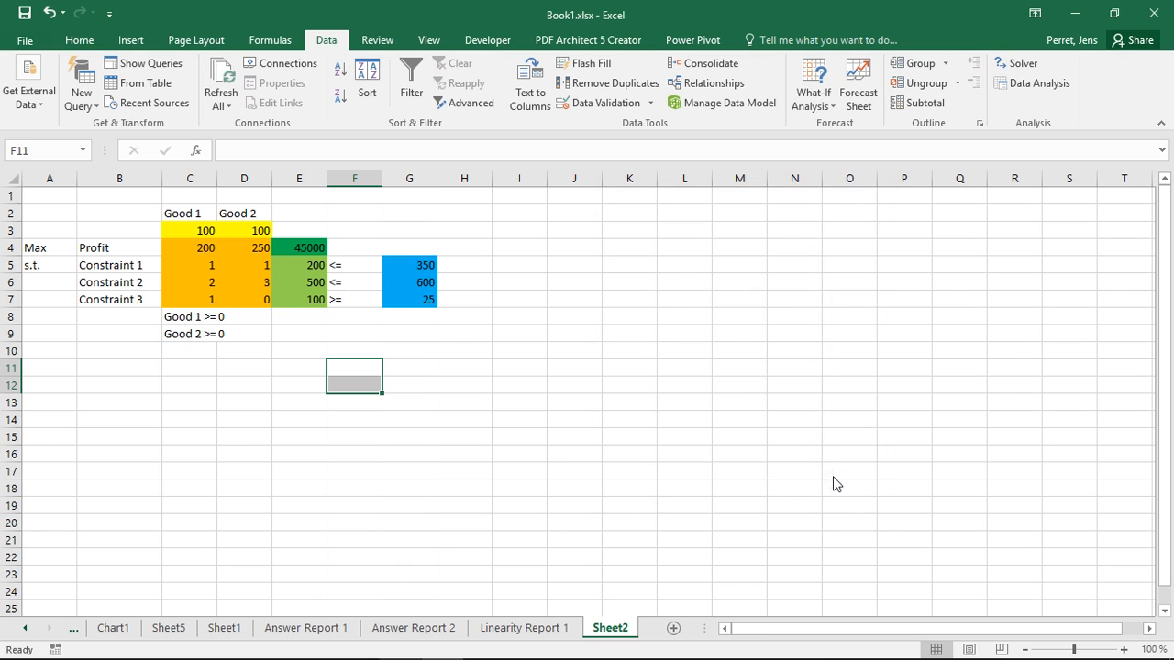
Step: Solve the profit maximization with Solver using the Simplex LP method and keep the solution
click(1016, 62)
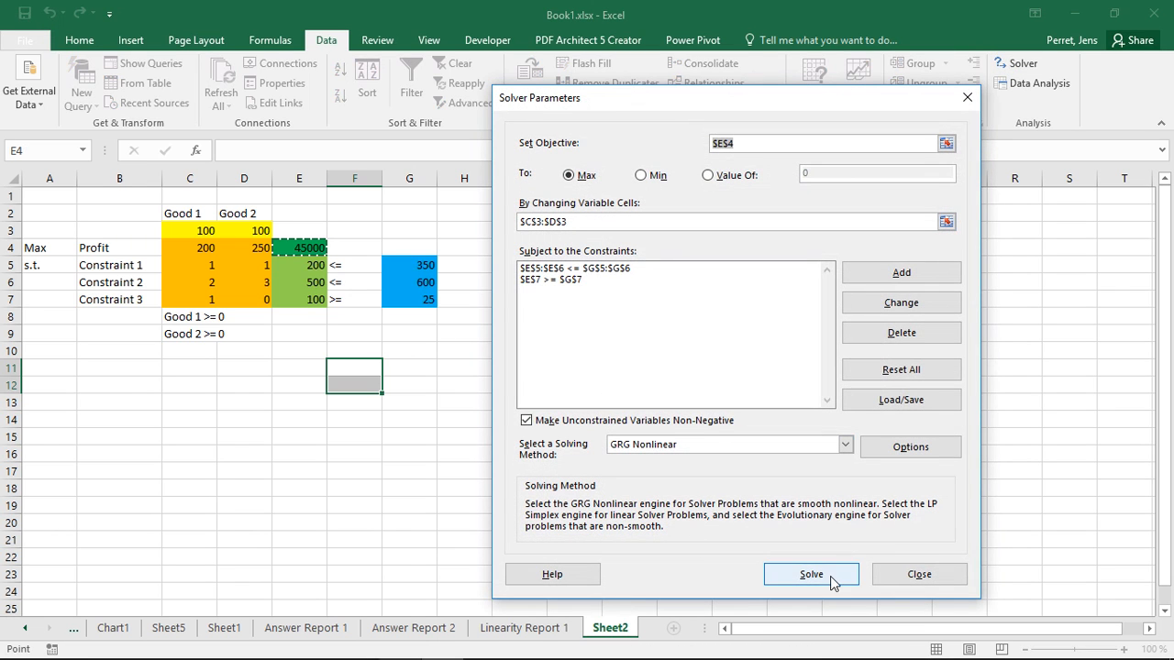
click(712, 444)
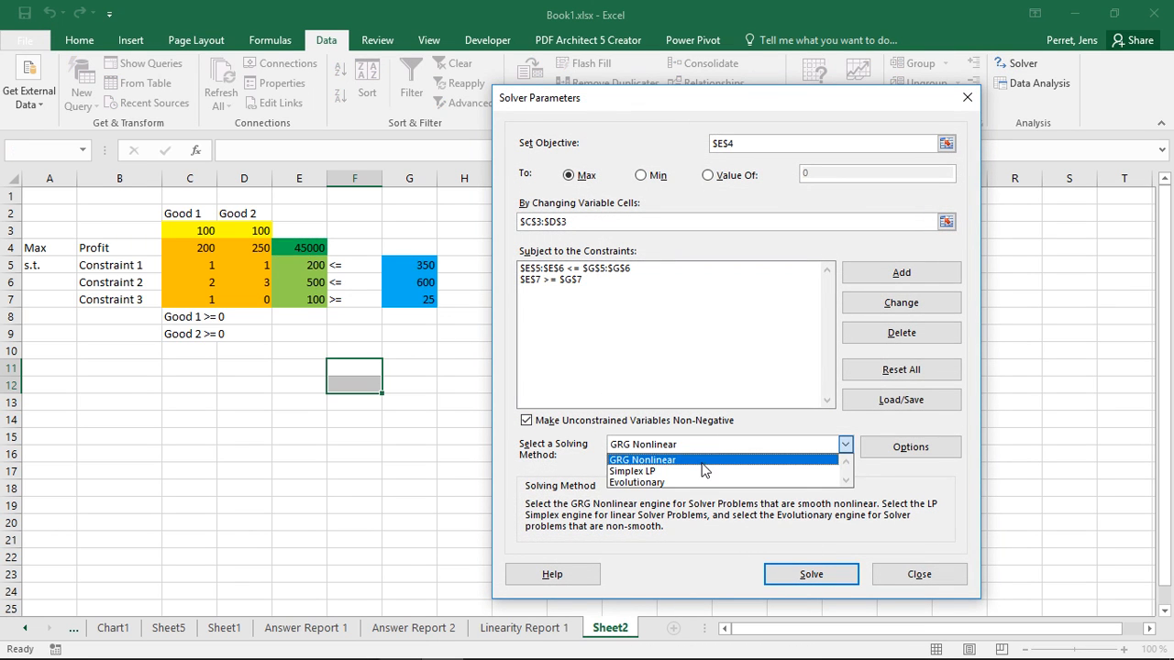
click(704, 471)
click(775, 567)
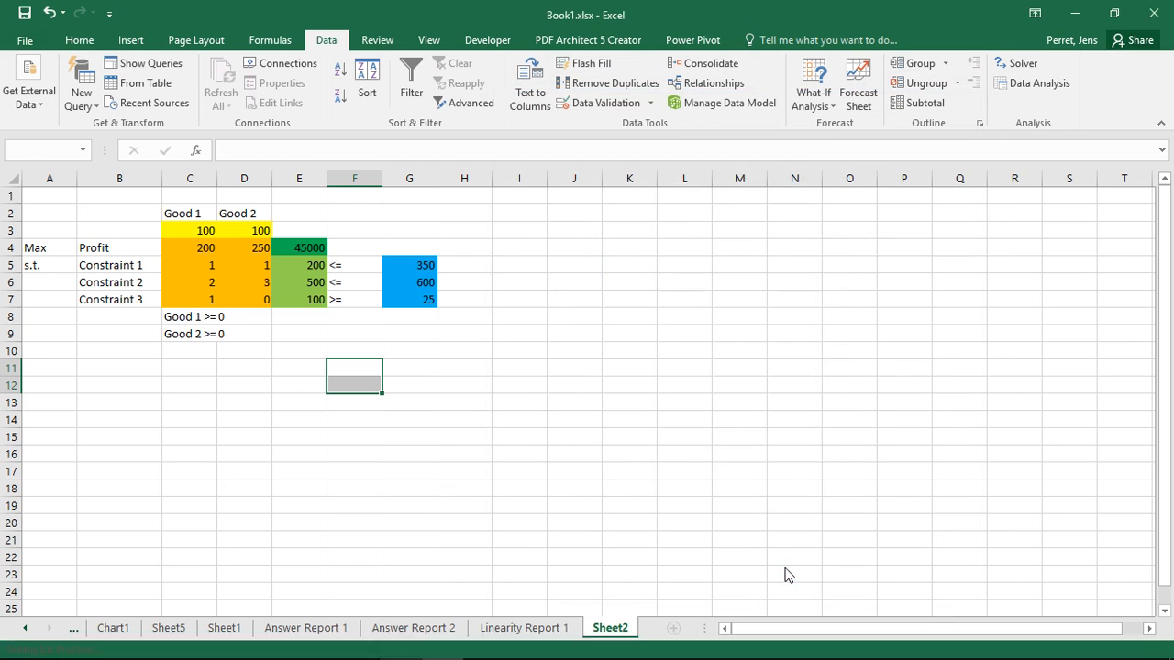
click(413, 373)
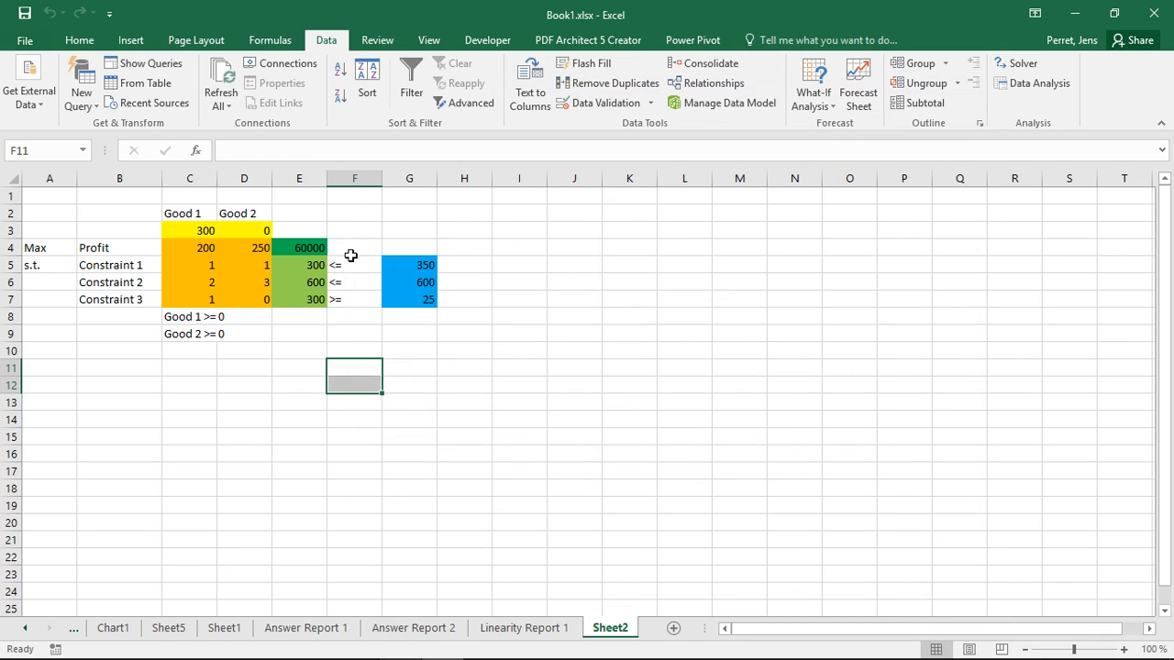
Step: Apply the Bad Situation scenario to the constraint limits and leave the Scenario Manager
click(834, 106)
click(830, 123)
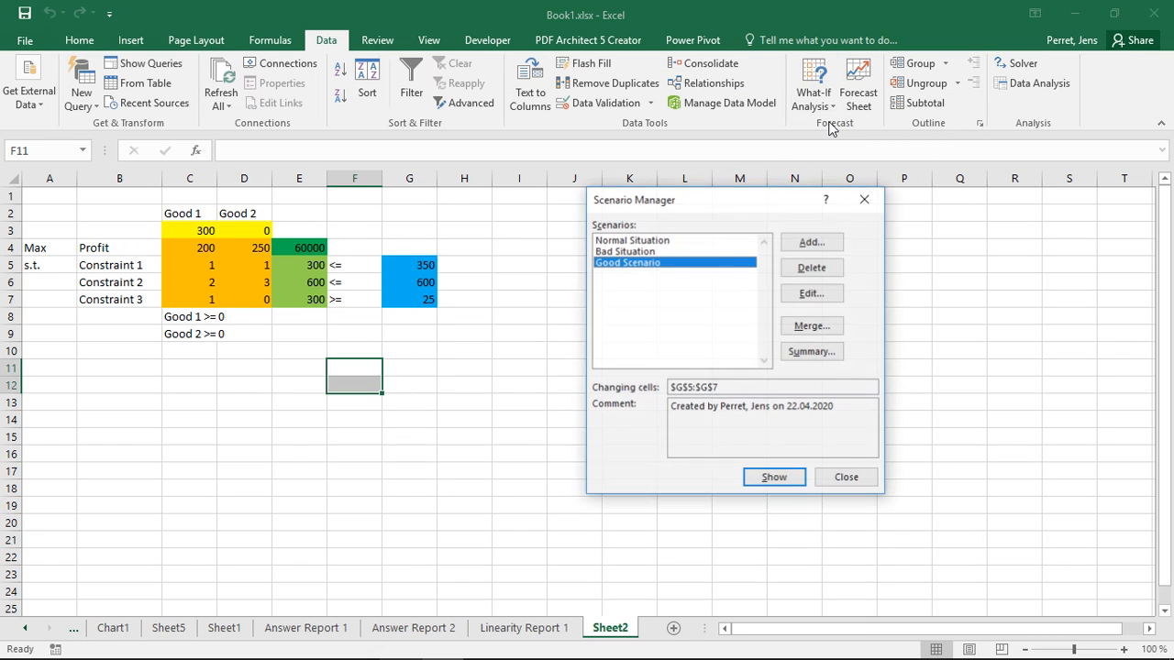
click(644, 252)
click(774, 477)
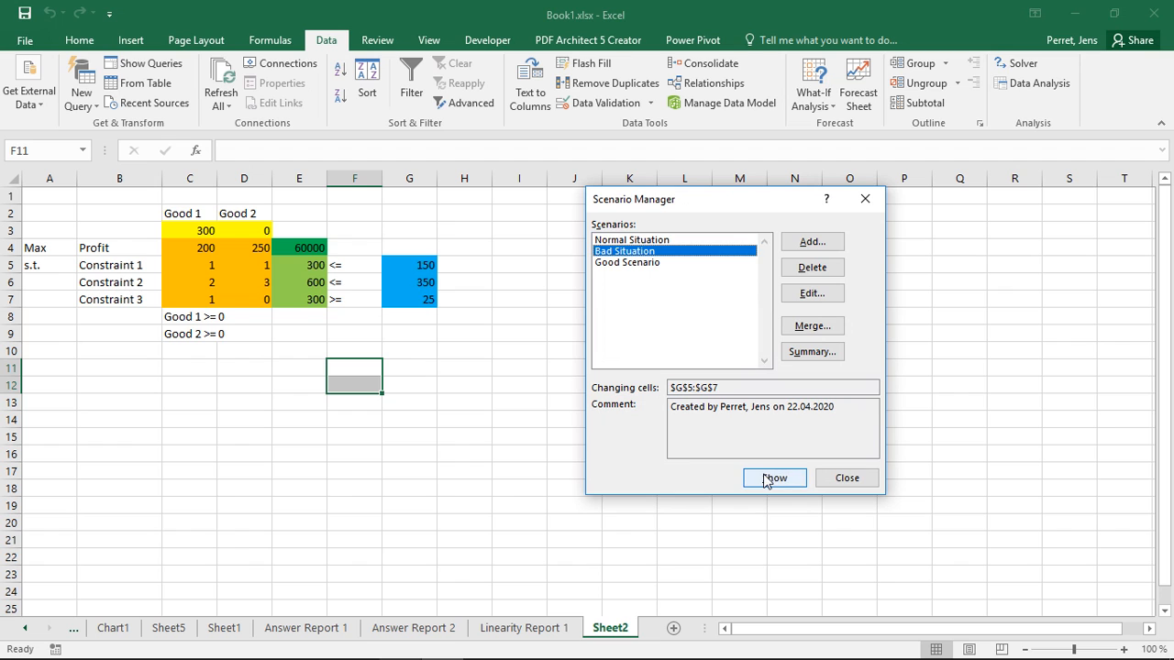
click(842, 478)
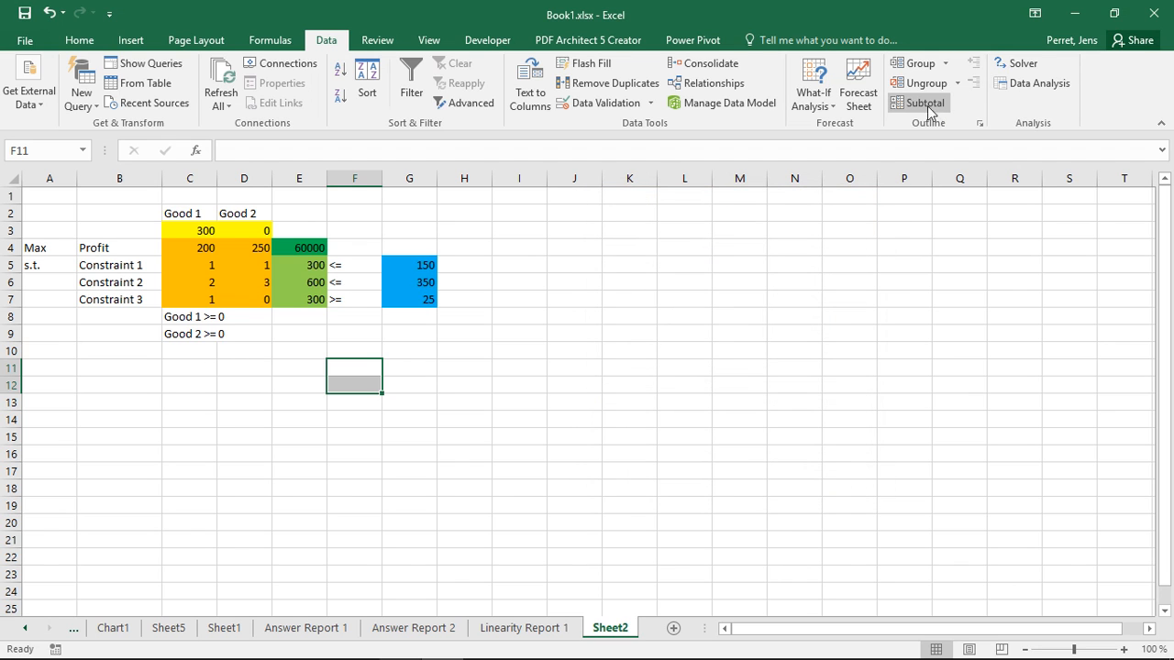
Step: Run Solver again with the Bad Situation limits and keep the solution
click(1006, 69)
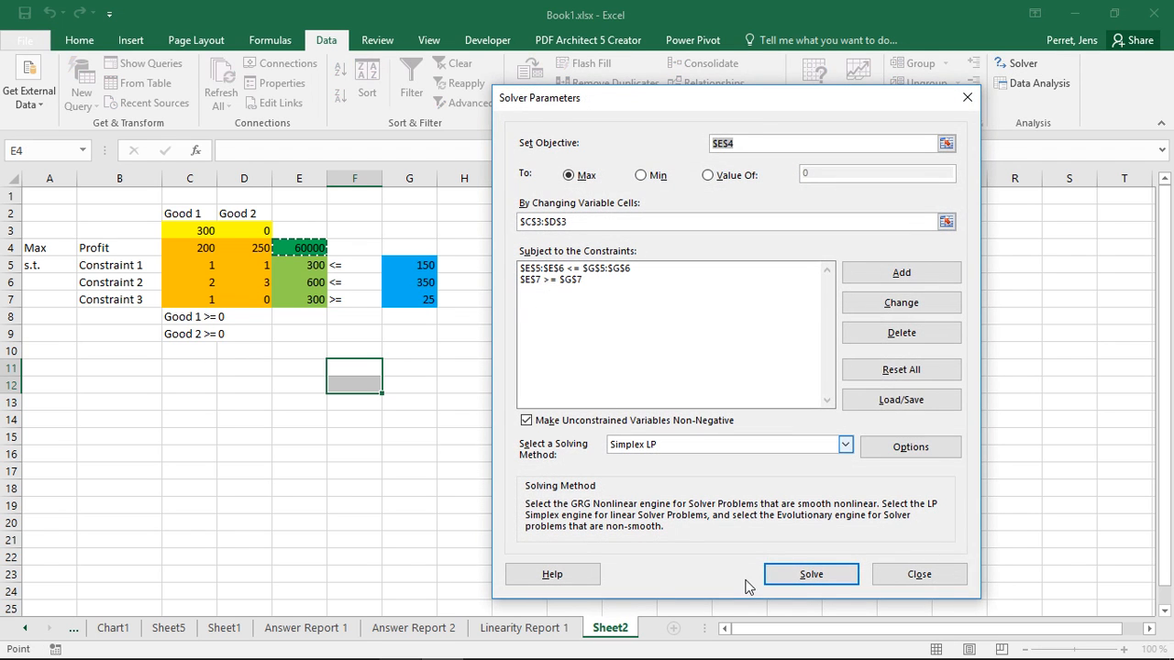
click(794, 575)
click(400, 370)
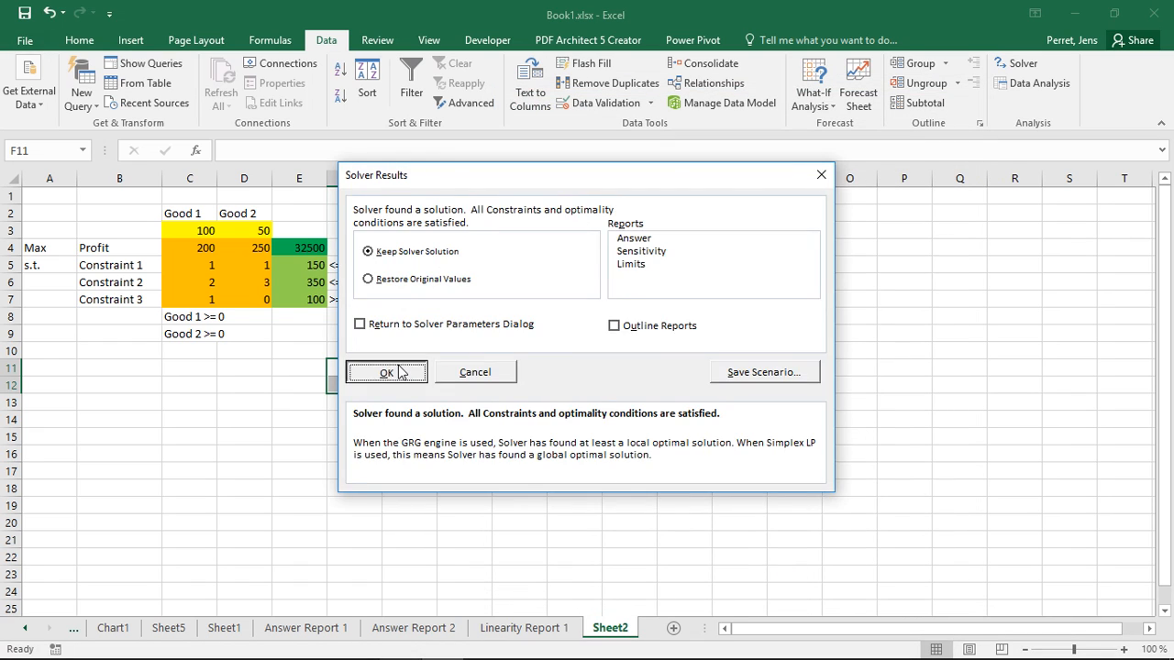
Step: Examine the profit in E4 and the constraint limits in G5:G7
click(313, 247)
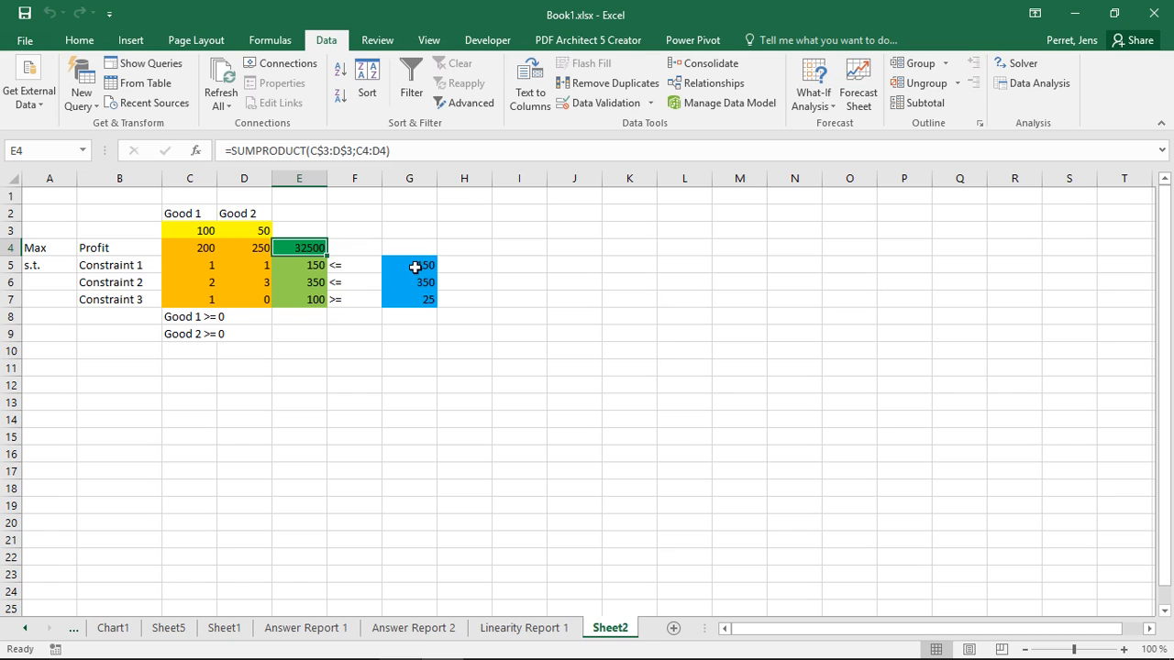
drag(415, 267, 419, 297)
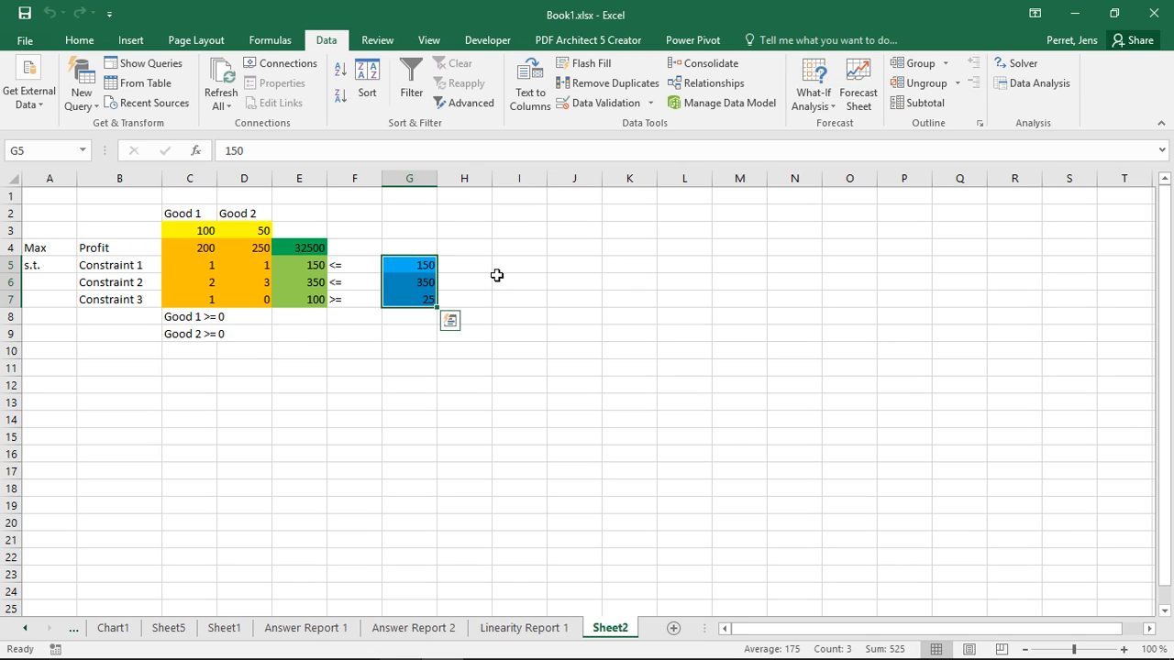
Step: Apply the Normal Situation scenario to the constraint limits in G5:G7
click(815, 96)
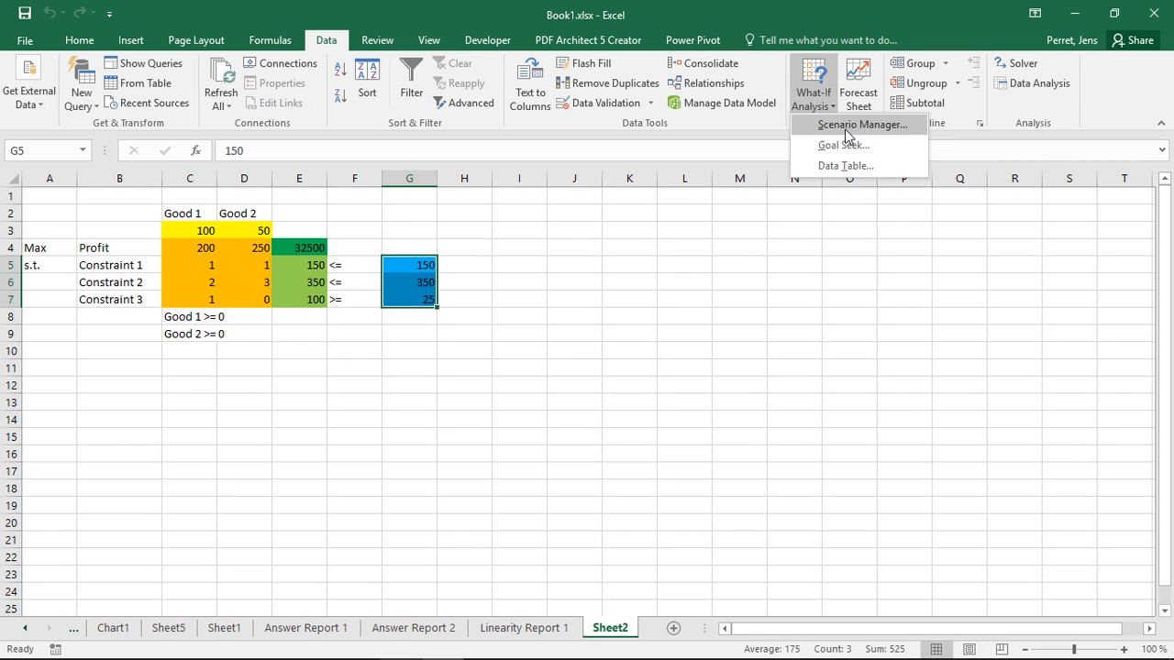
click(848, 128)
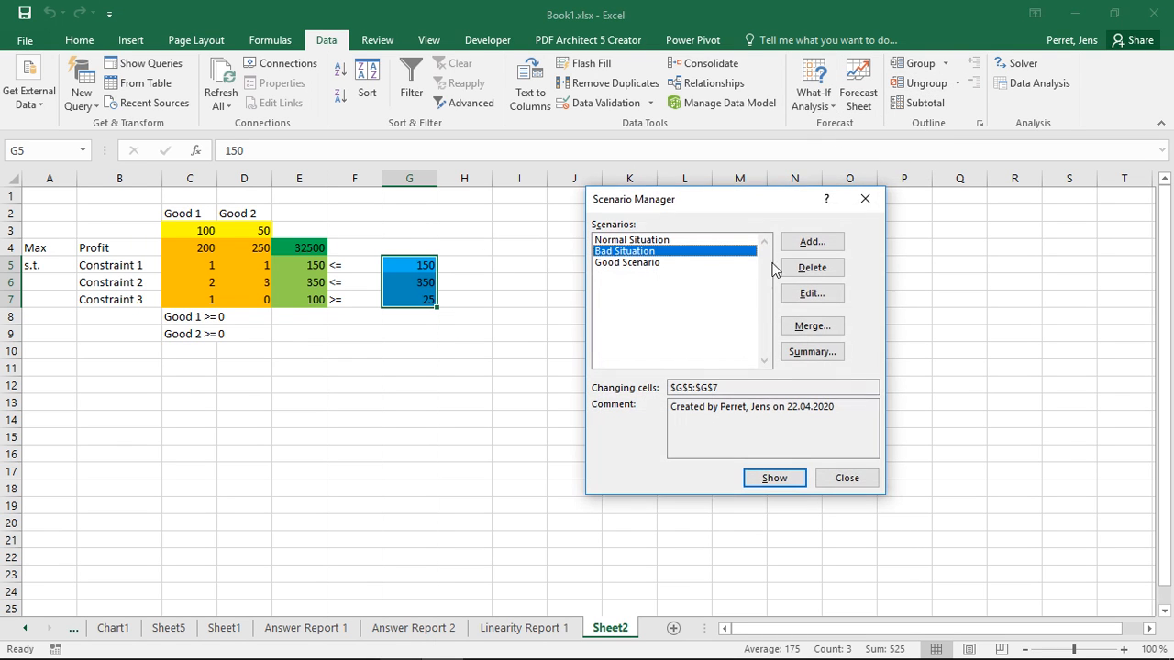
click(784, 473)
click(672, 241)
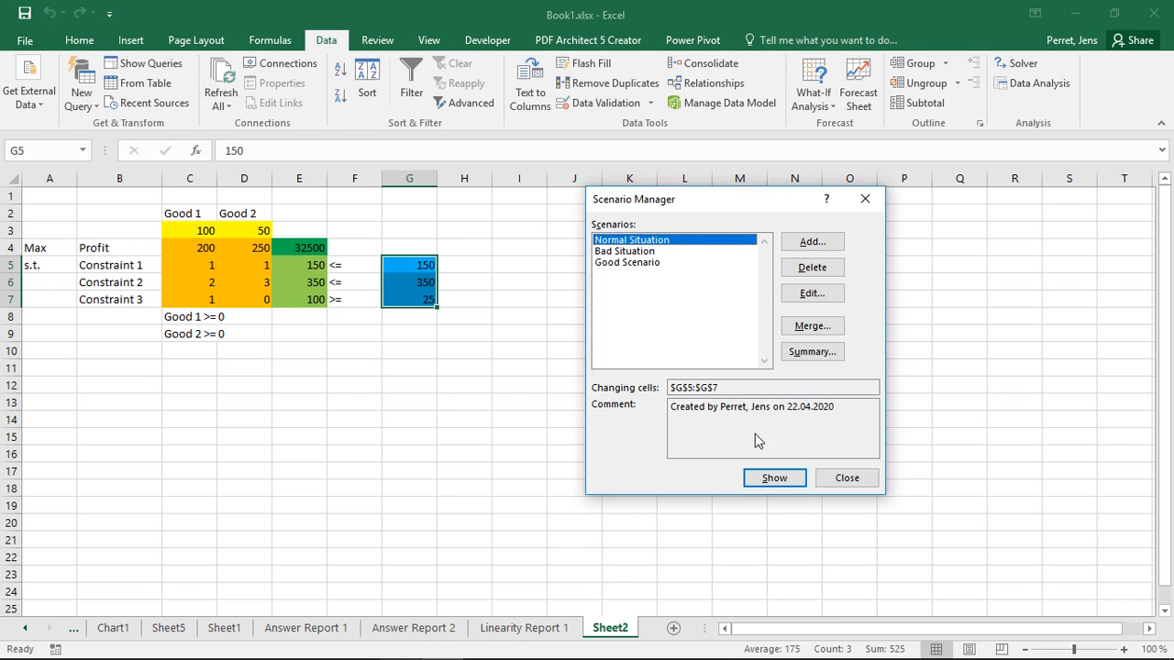
click(761, 478)
Step: Create a scenario summary report with the profit cell E4 and the quantities in C3:D3 as result cells
click(811, 352)
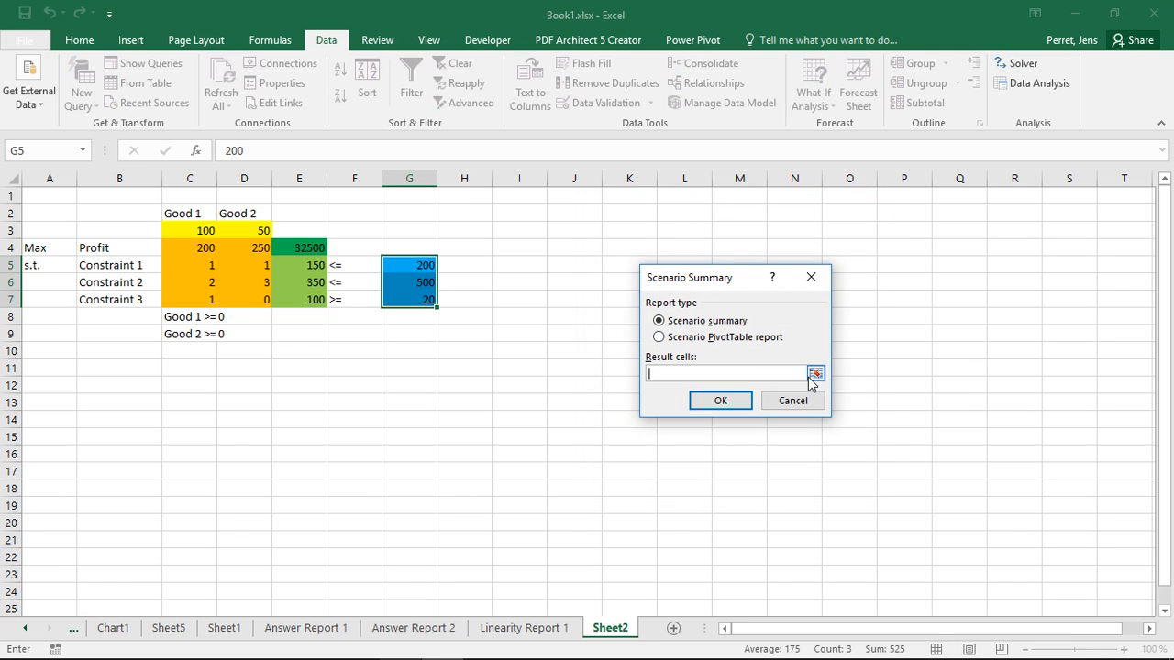
click(314, 245)
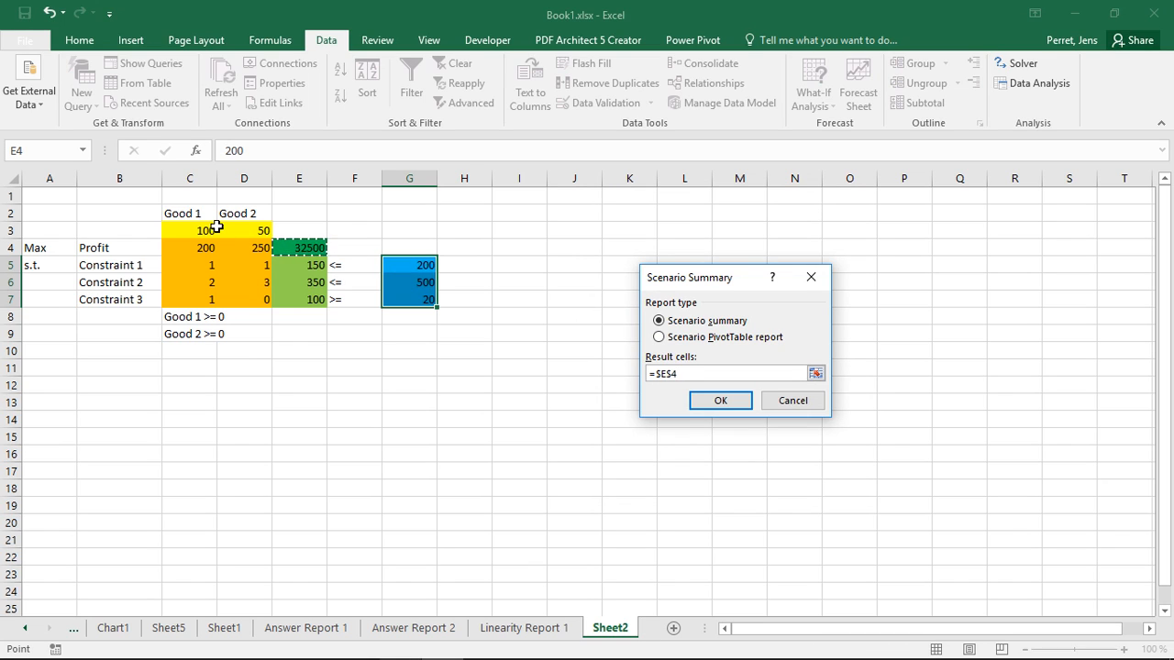
drag(205, 228, 259, 228)
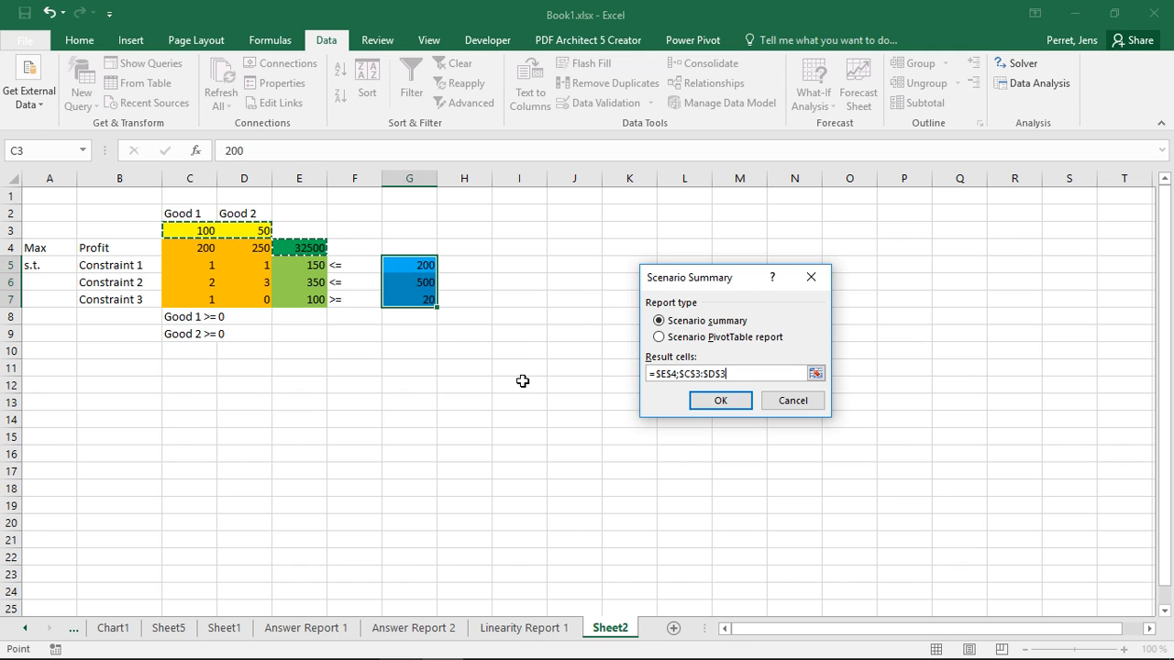
click(720, 402)
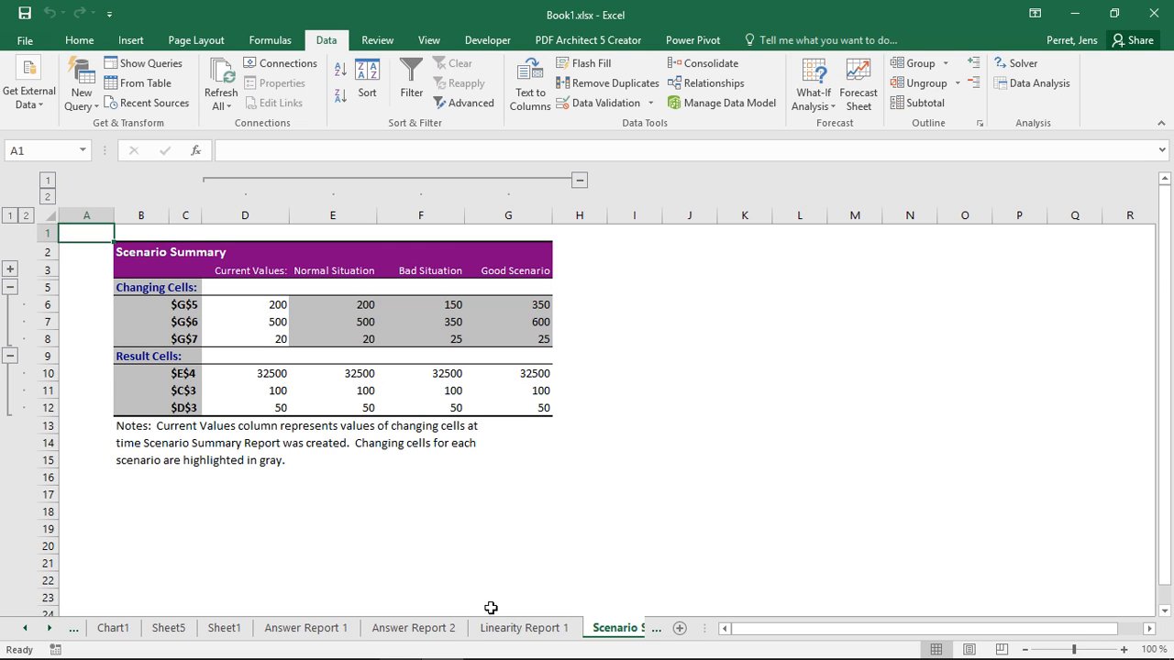
Step: Return to Sheet2 and total the constraint limits in cell I5 with =SUM(G5:G7)
click(656, 627)
click(620, 627)
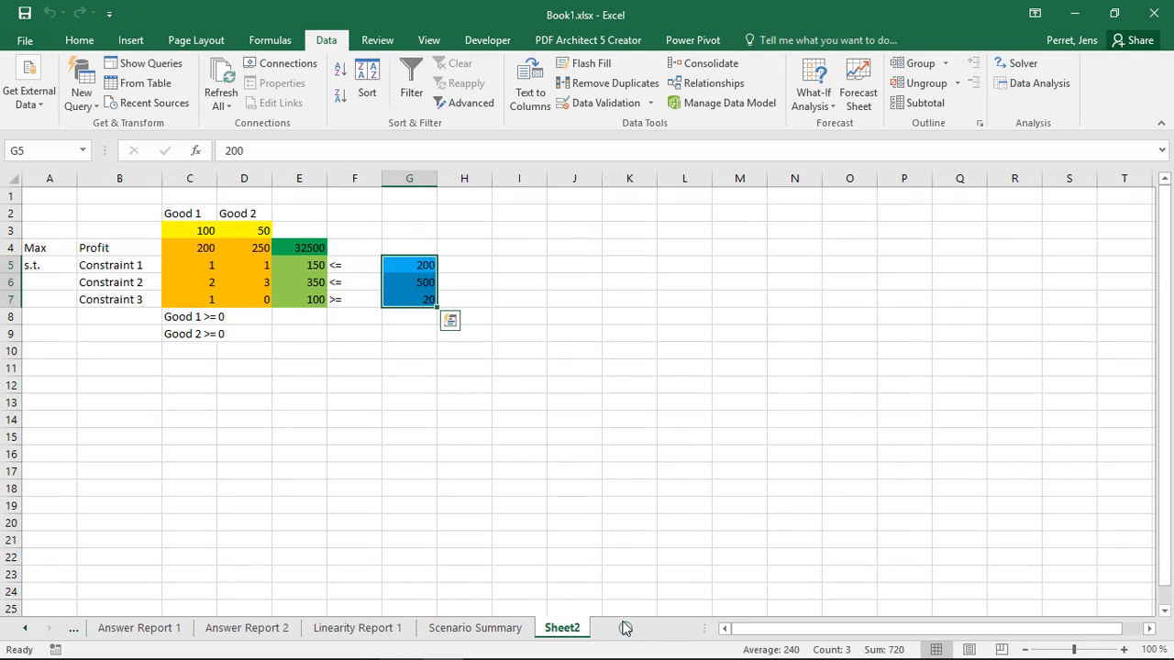
click(516, 265)
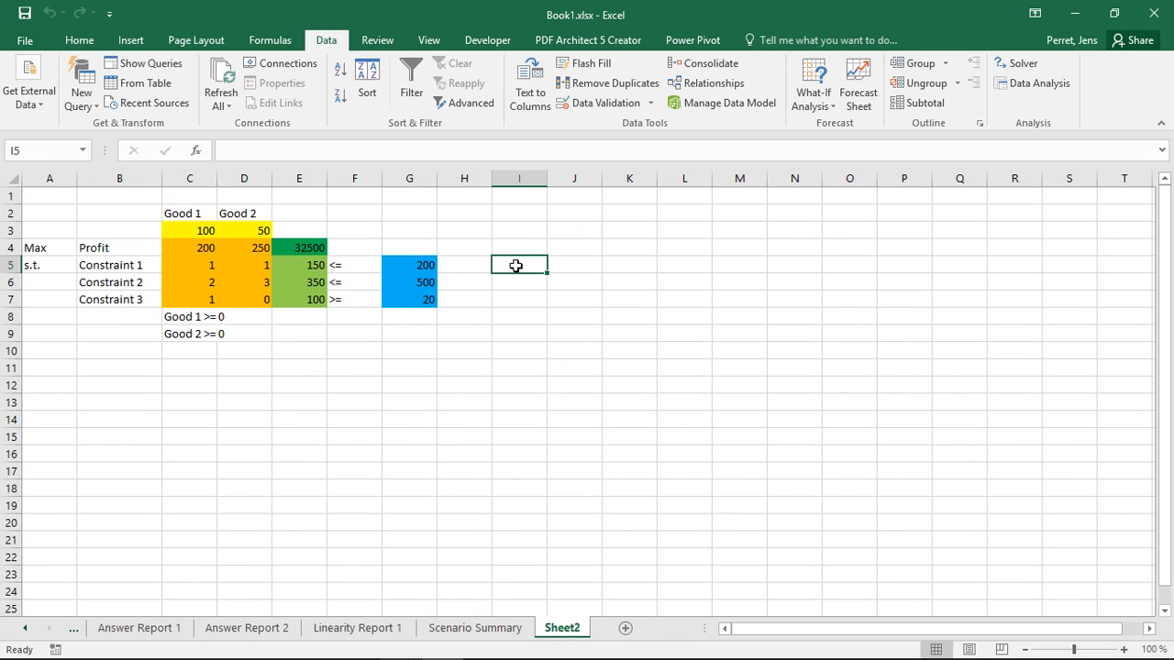
text(=)
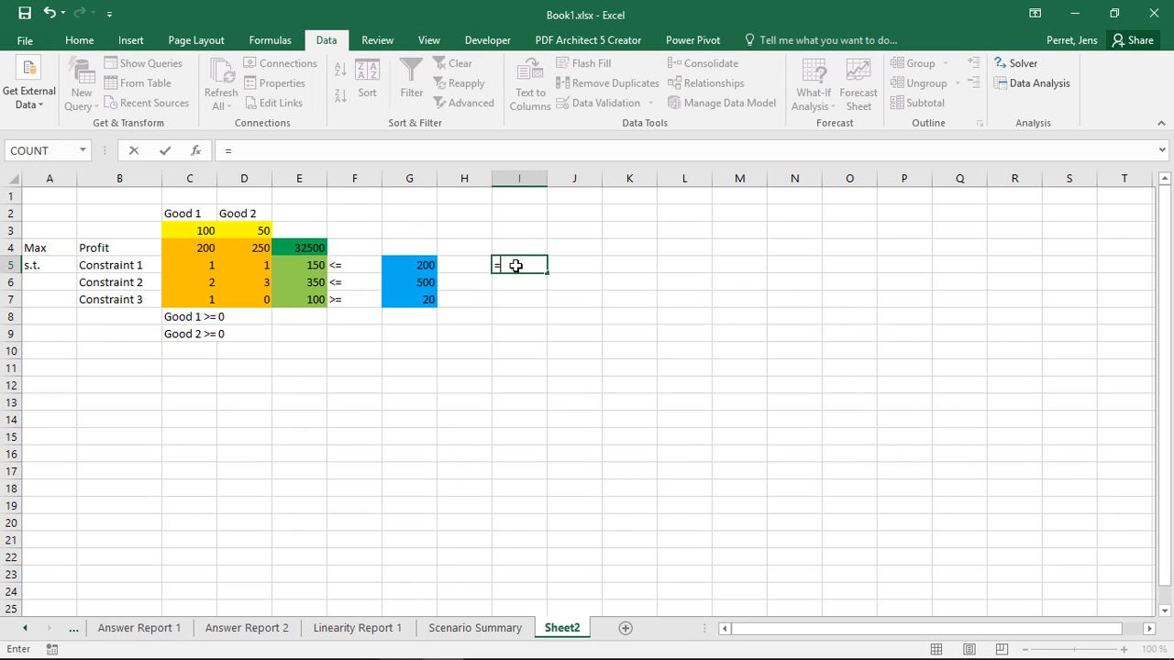
text(SUM()
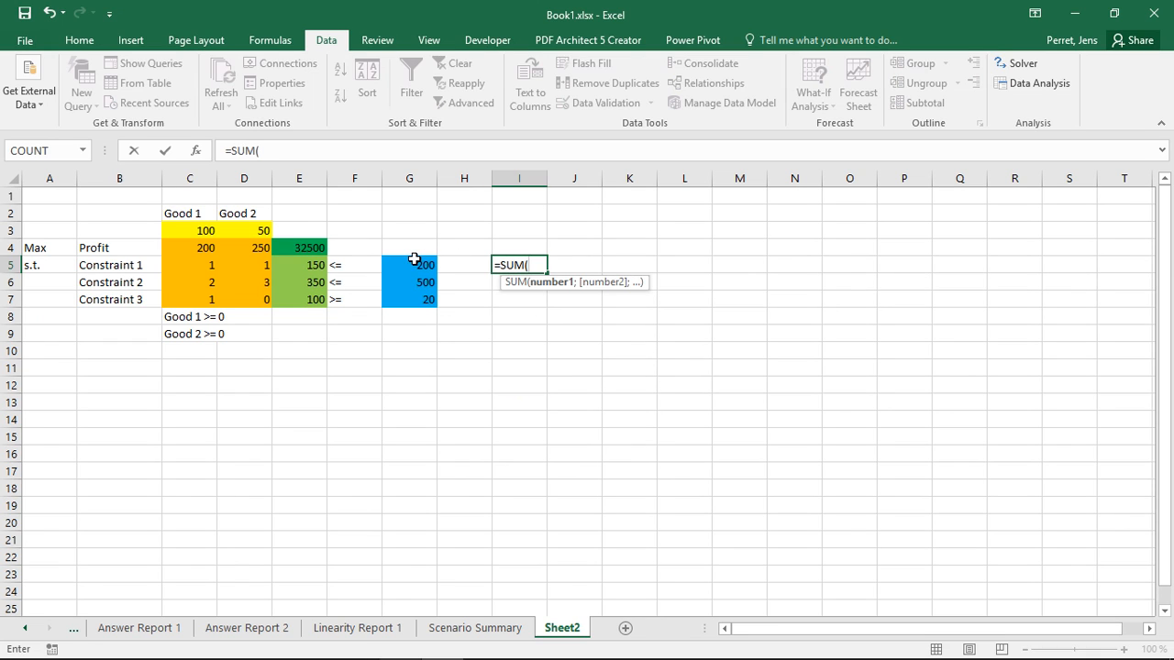
drag(415, 265, 414, 299)
key(Return)
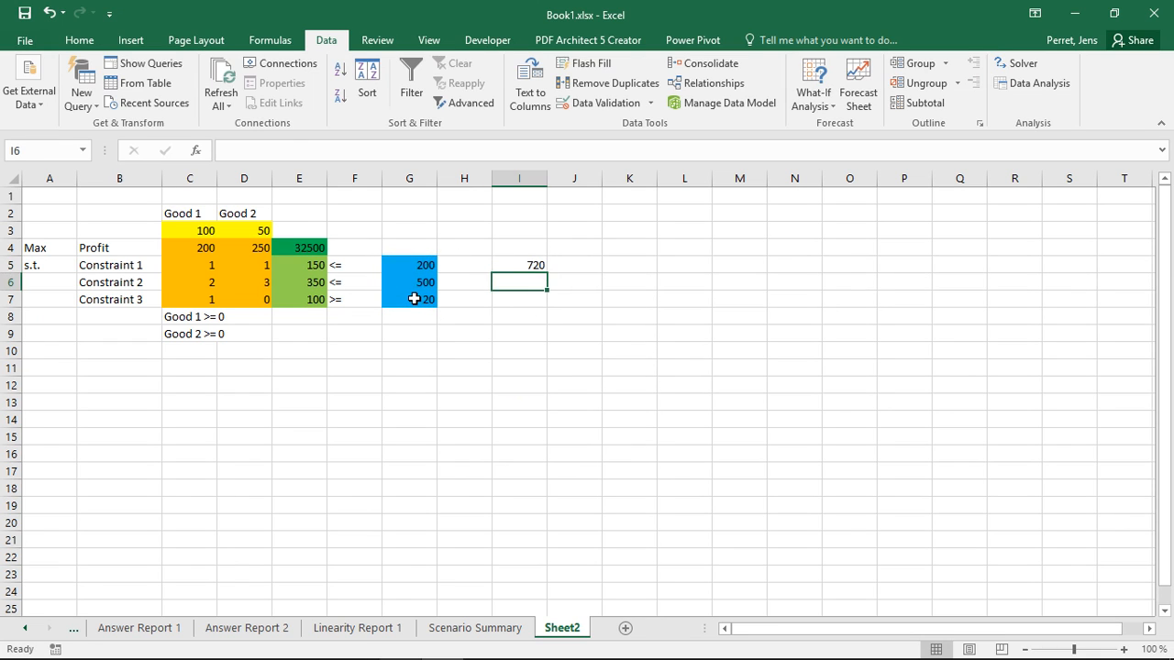
key(Up)
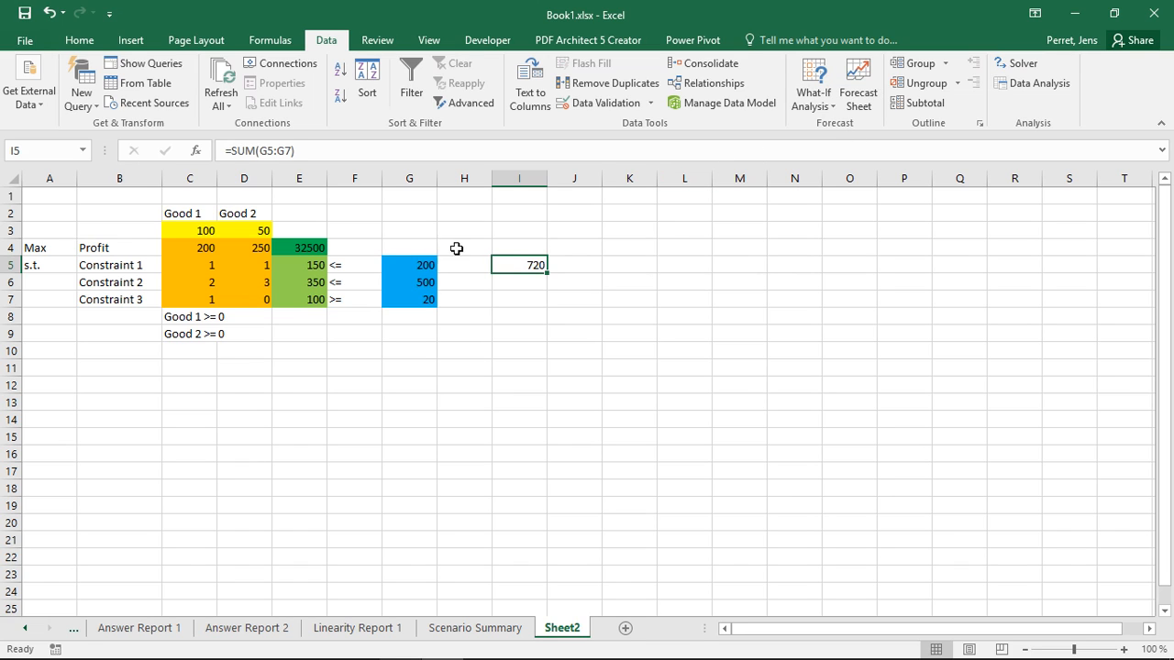
Step: Create another scenario summary report with only I5 as the result cell and select the Good Scenario's result in it
click(813, 99)
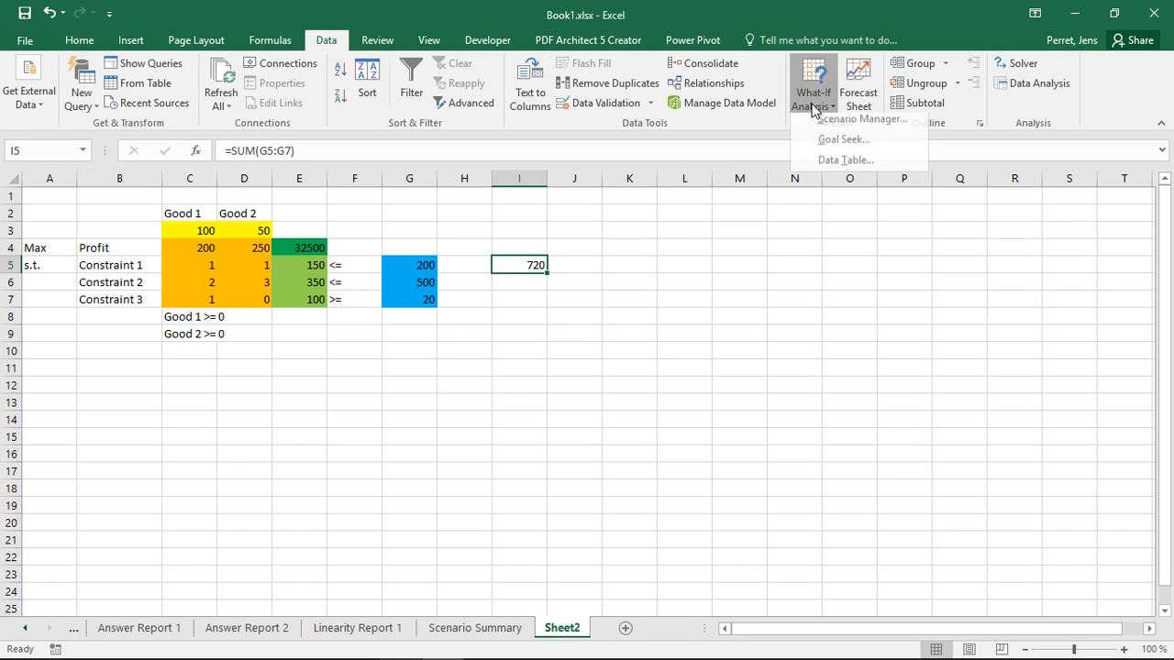
click(828, 126)
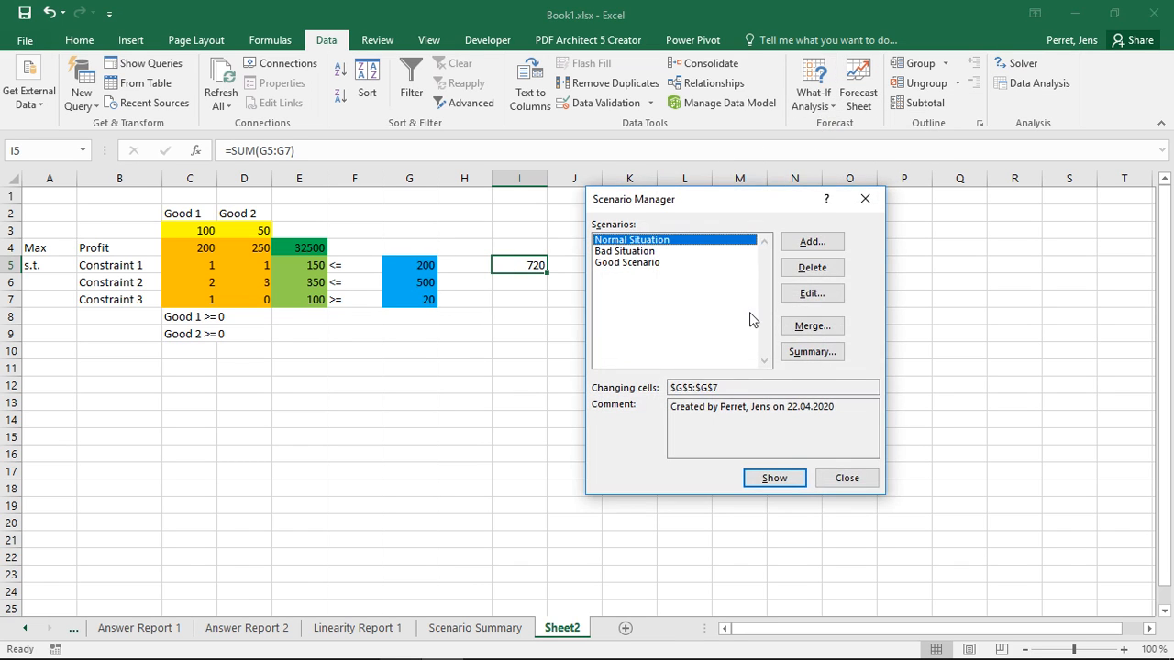
click(812, 352)
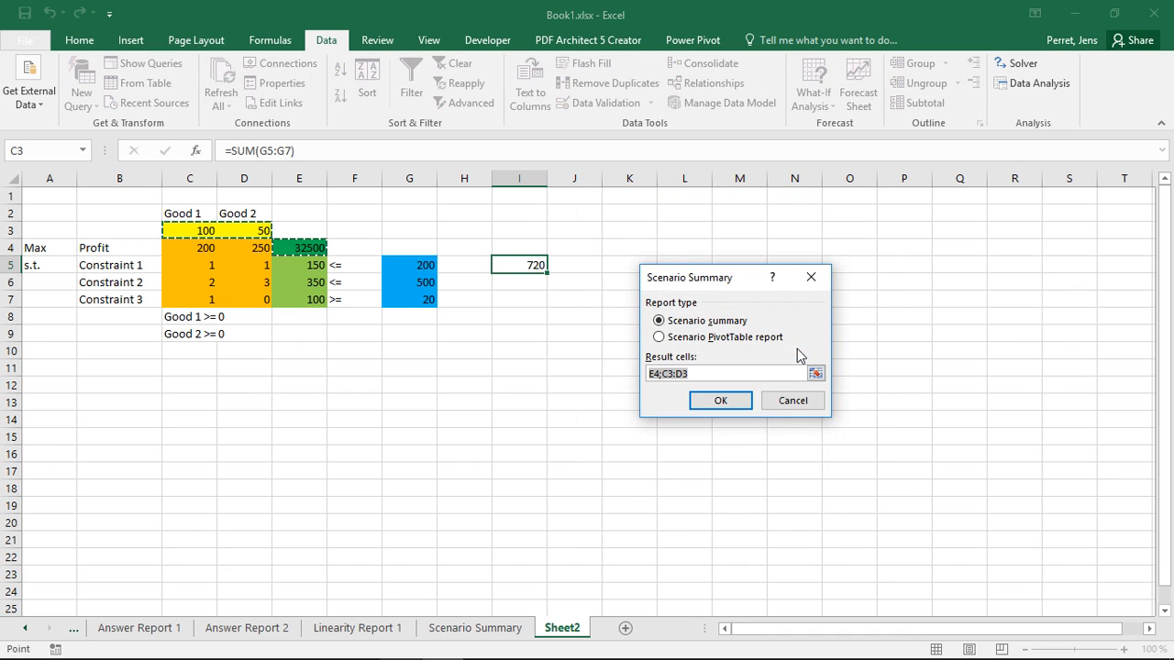
click(525, 266)
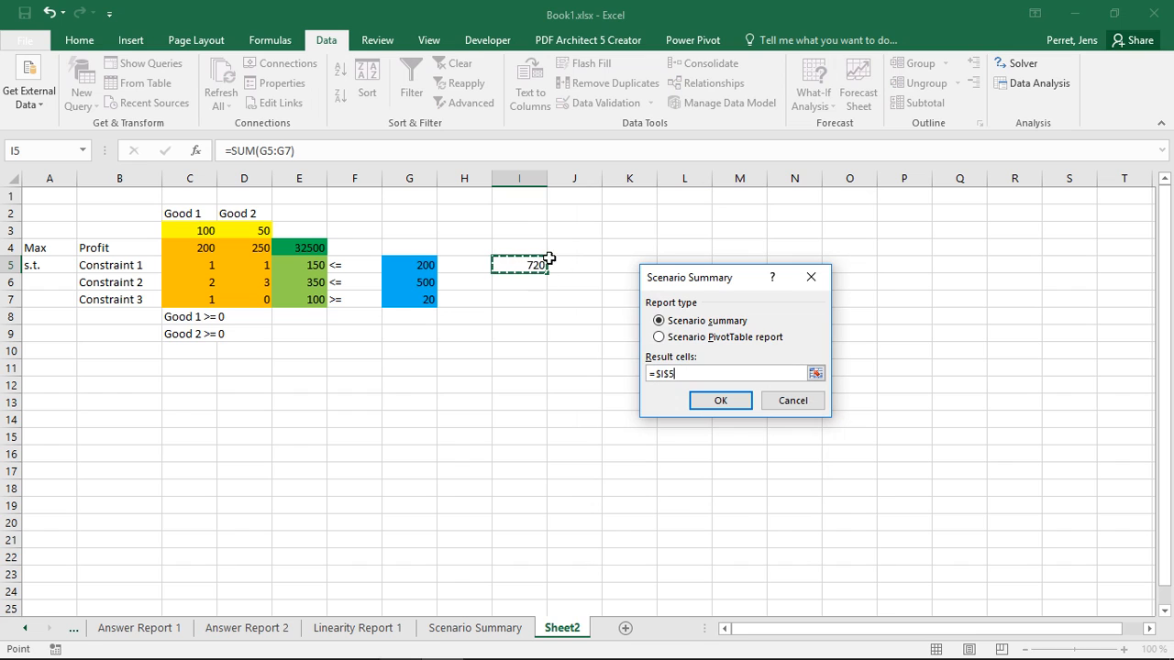
click(713, 401)
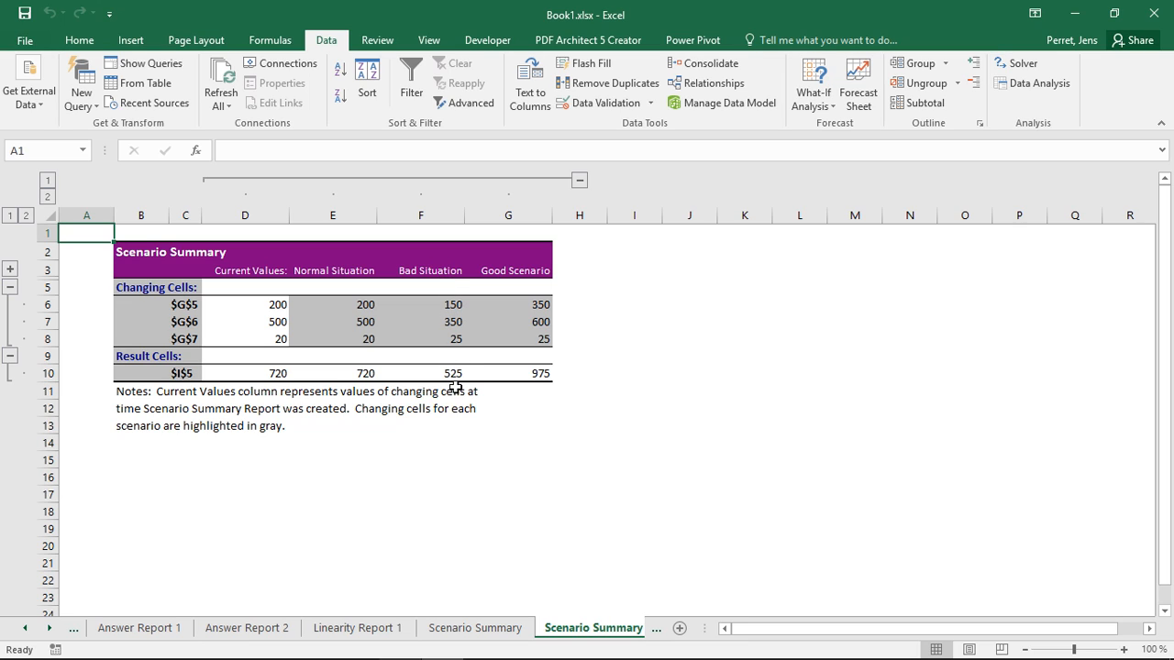
click(515, 373)
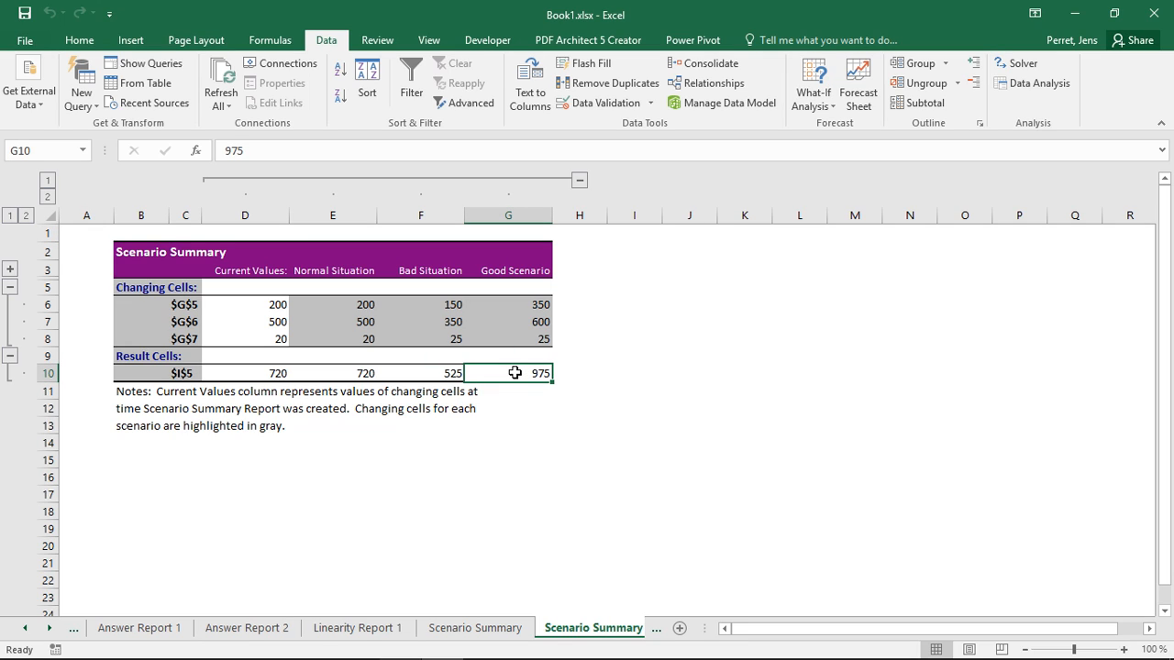